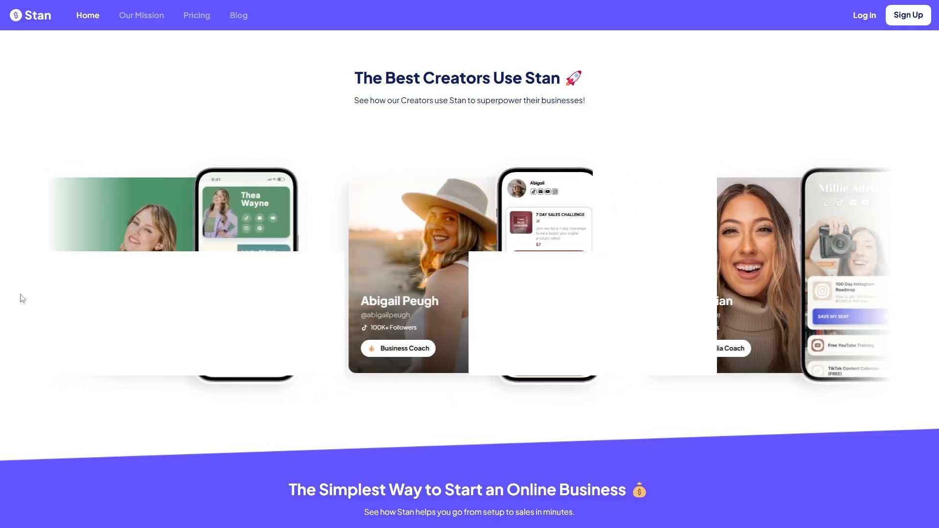
Look through the Stan landing page's creator showcase and online business section.
scroll(22, 298, down, 8)
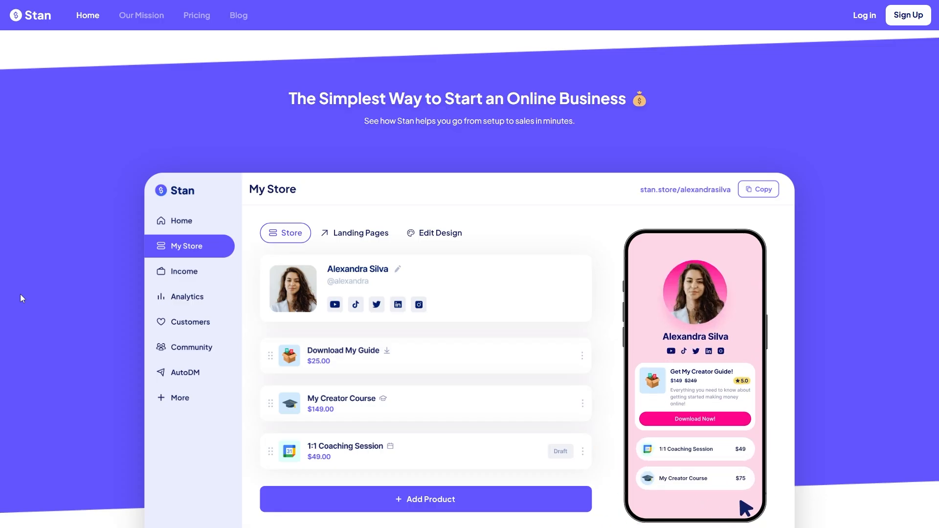
scroll(20, 298, down, 10)
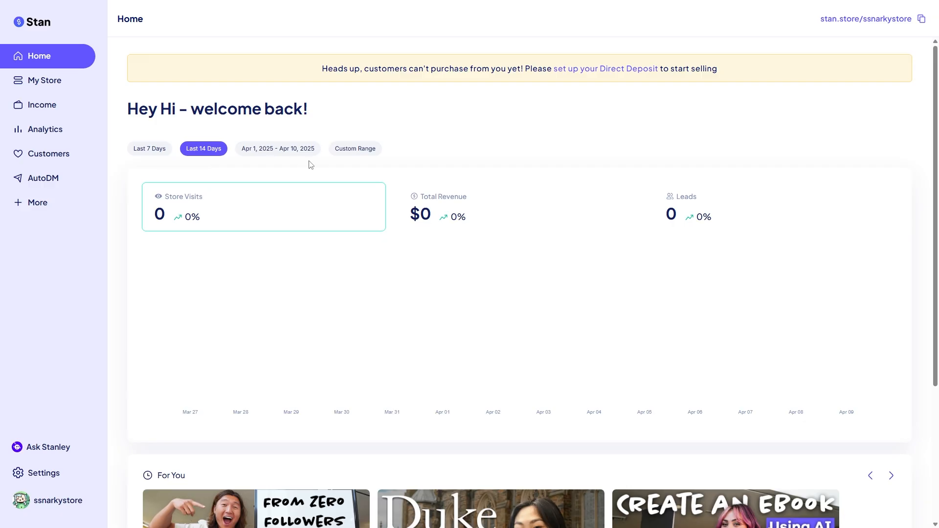
Check the custom date range calendar on the Home dashboard and close it without choosing dates.
click(355, 154)
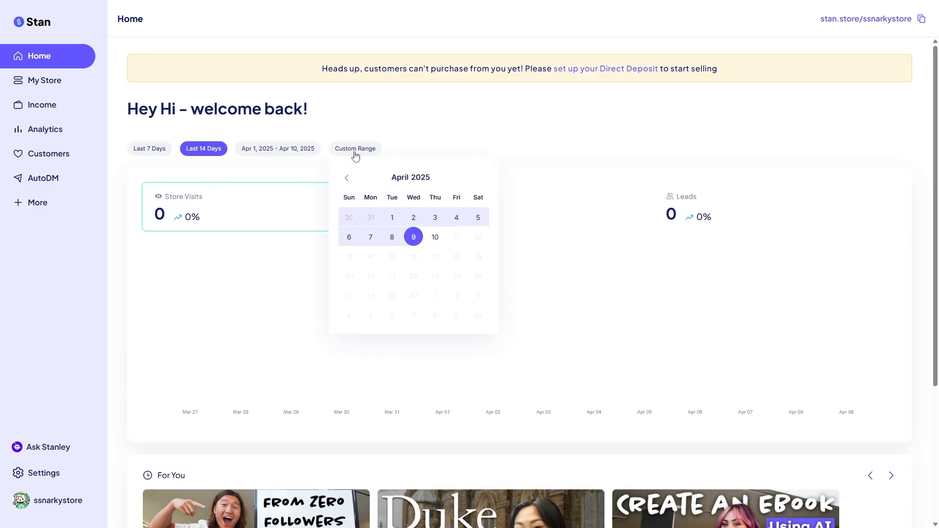
click(179, 296)
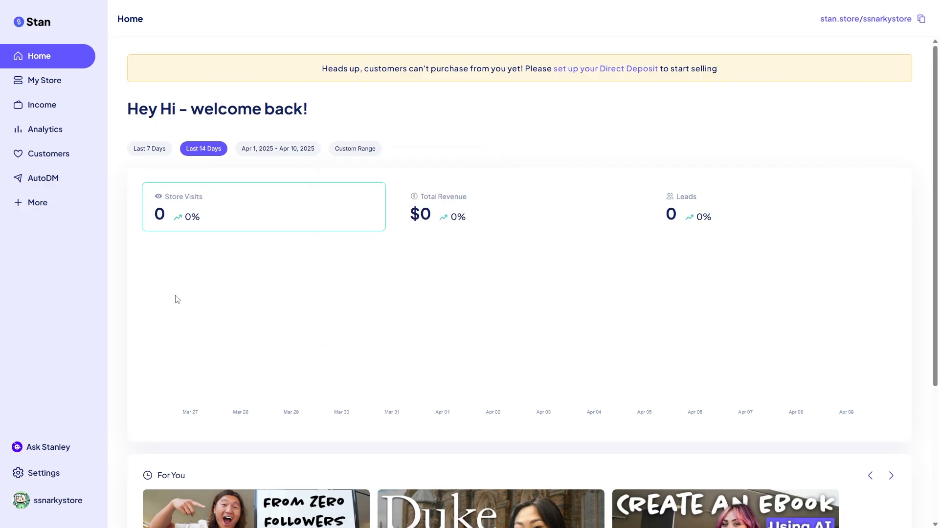
View the My Store page and the Income page with its revenue and latest orders.
click(45, 81)
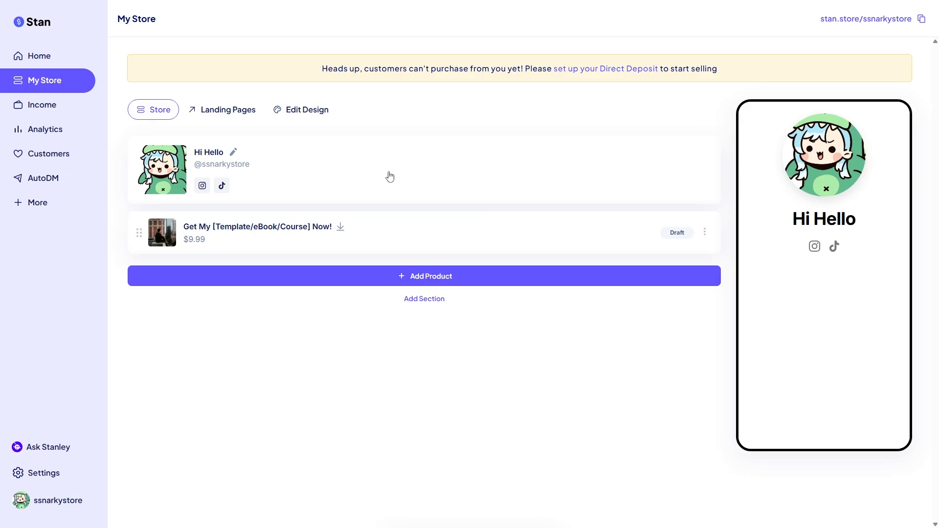
click(37, 111)
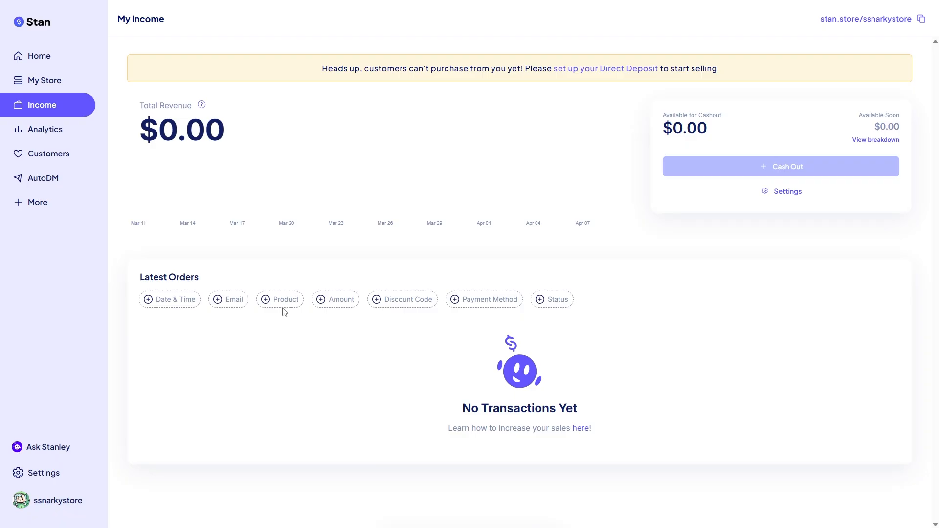
View the Analytics page and check its custom date range calendar without choosing dates.
click(50, 133)
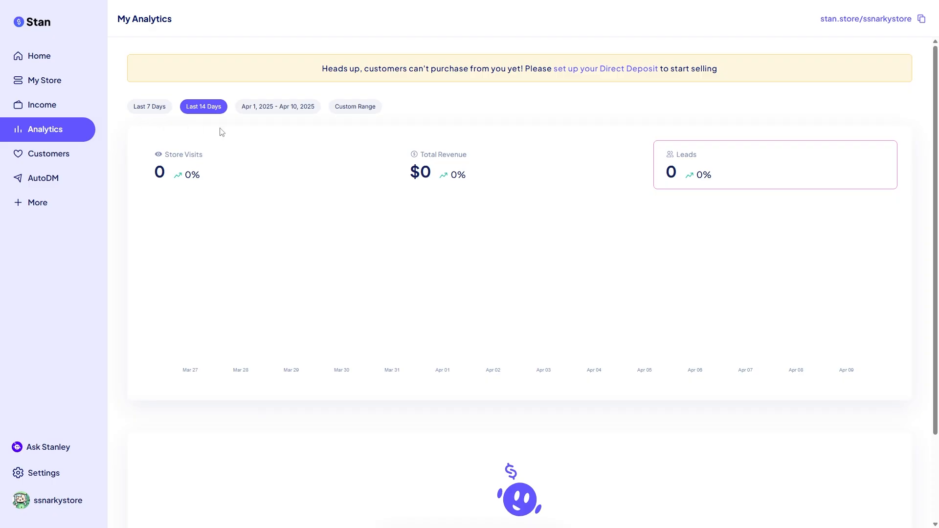
click(362, 113)
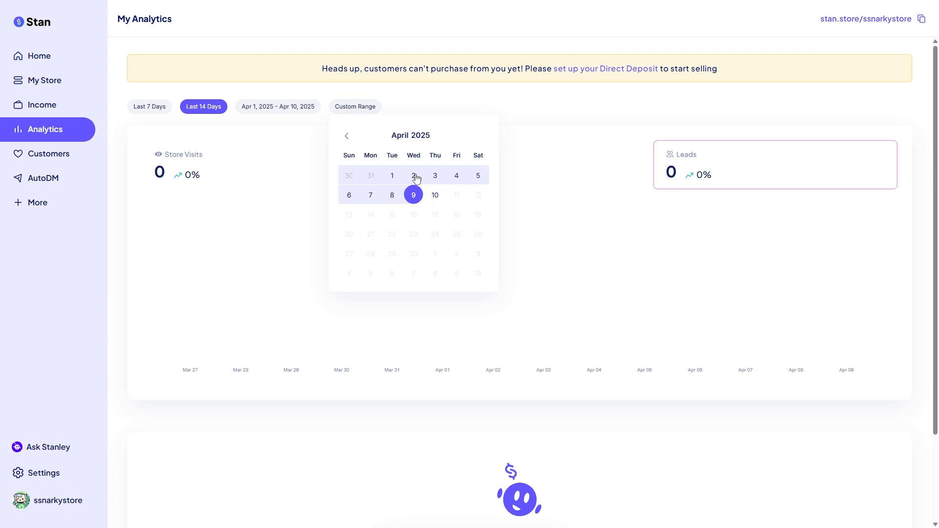
click(120, 189)
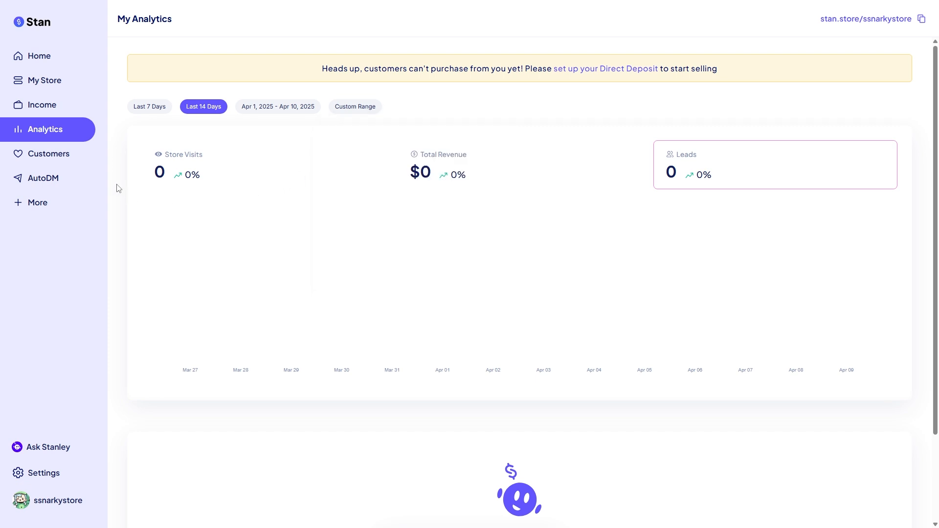
Look over the Customers and AutoDM pages and the additional feature options.
click(54, 161)
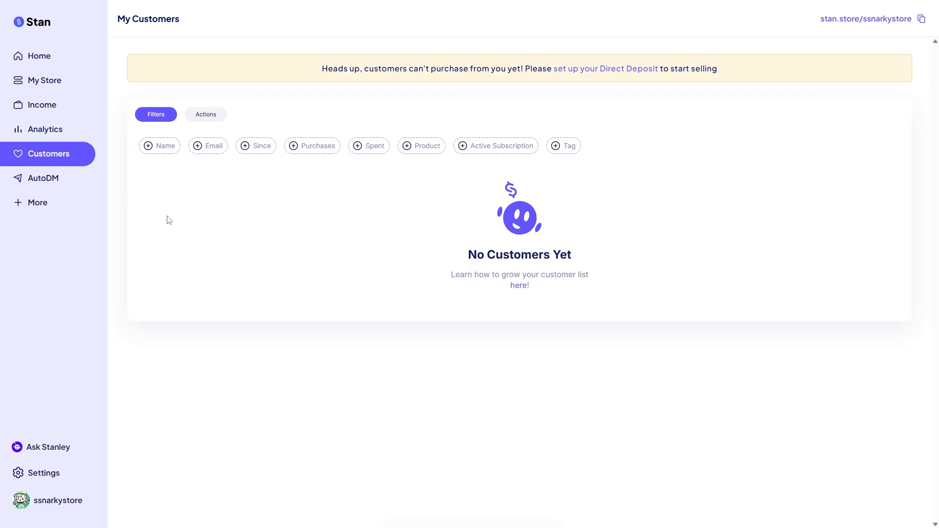
click(38, 180)
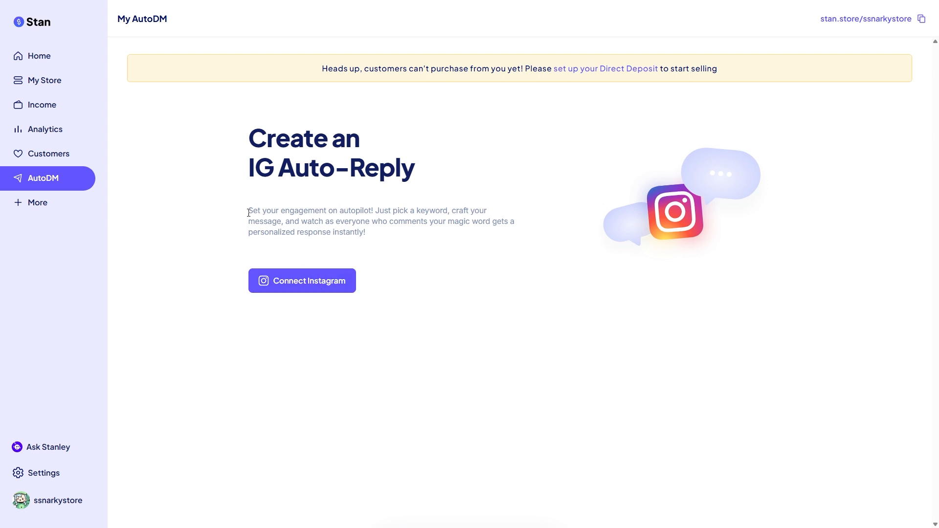
click(28, 210)
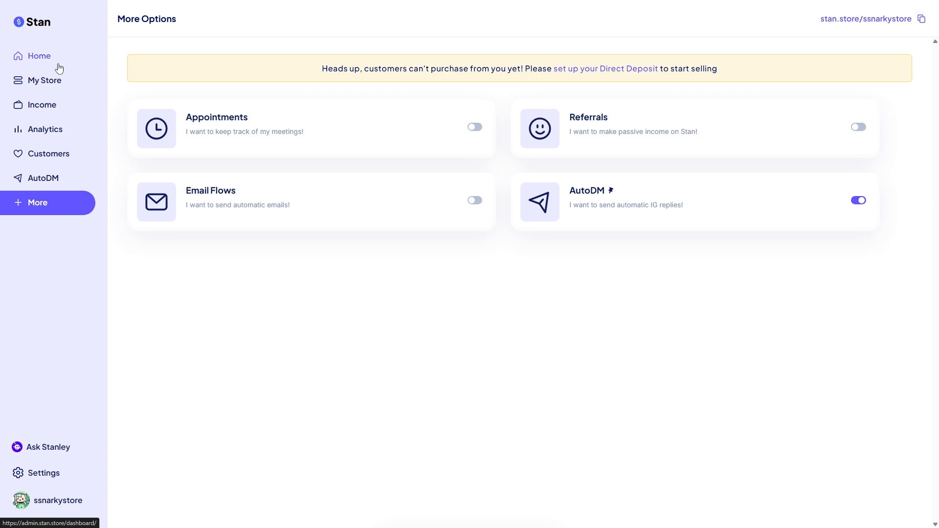
Revisit the Home, My Store and account settings pages and view the Ask Stanley help assistant.
click(45, 55)
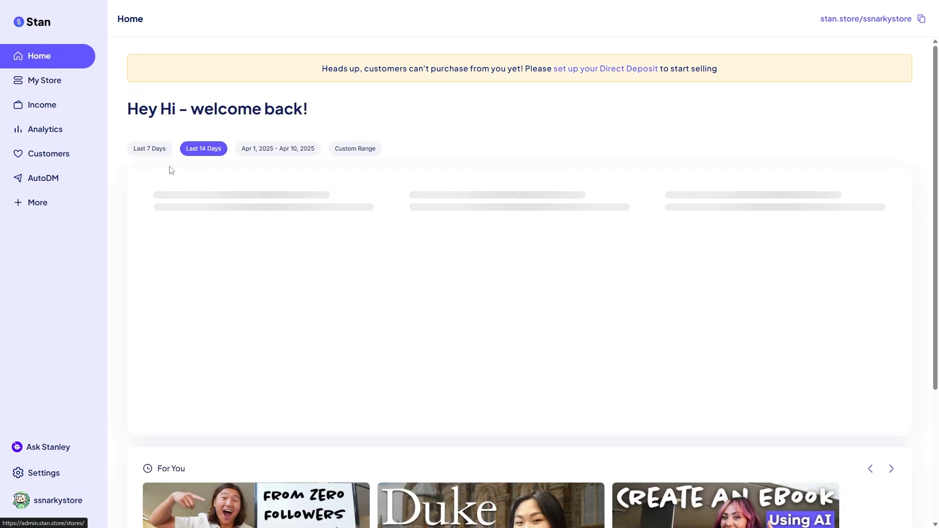
click(49, 81)
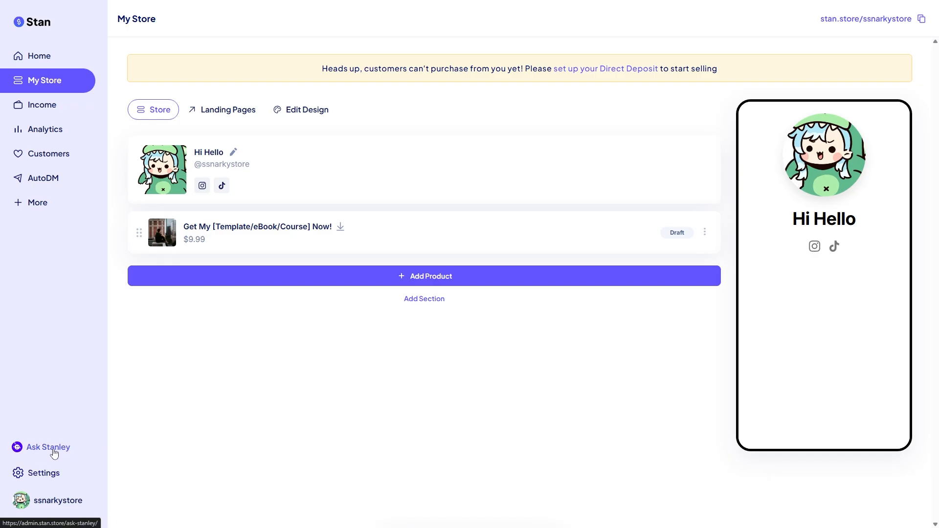
click(41, 475)
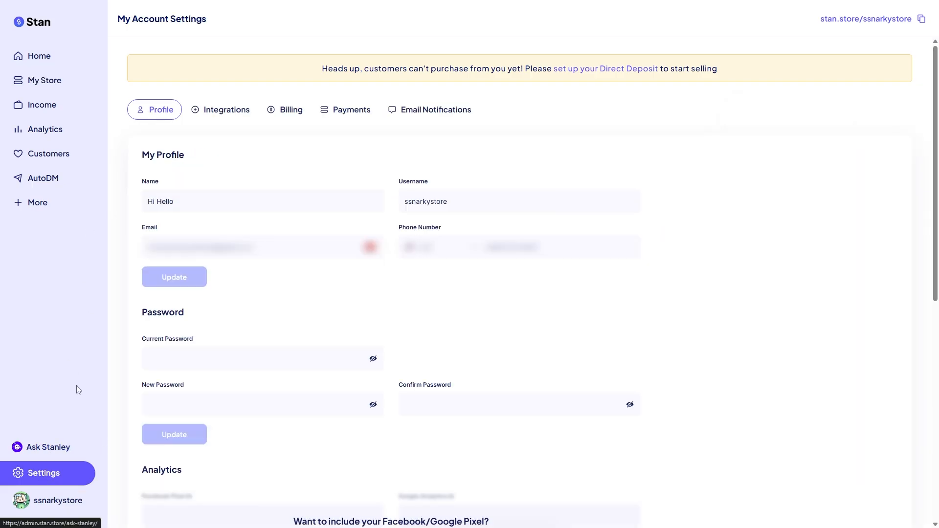
click(39, 56)
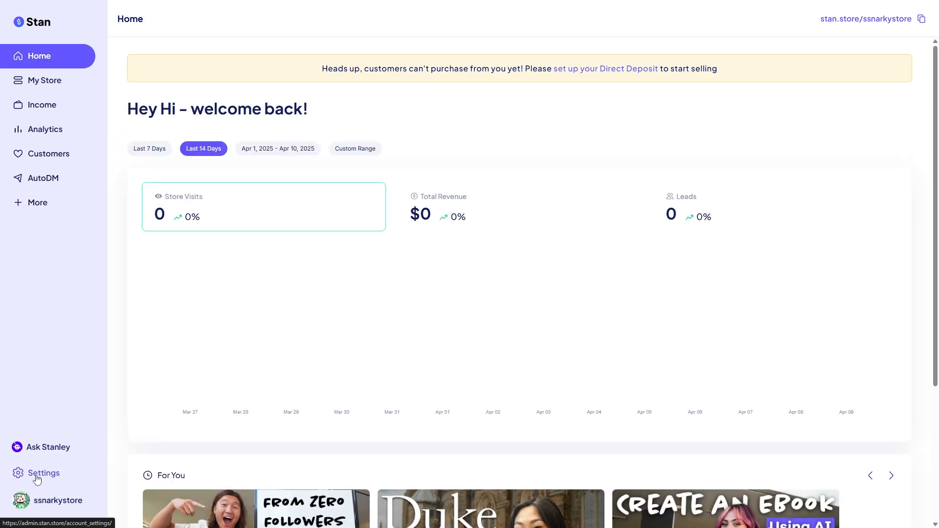
click(37, 447)
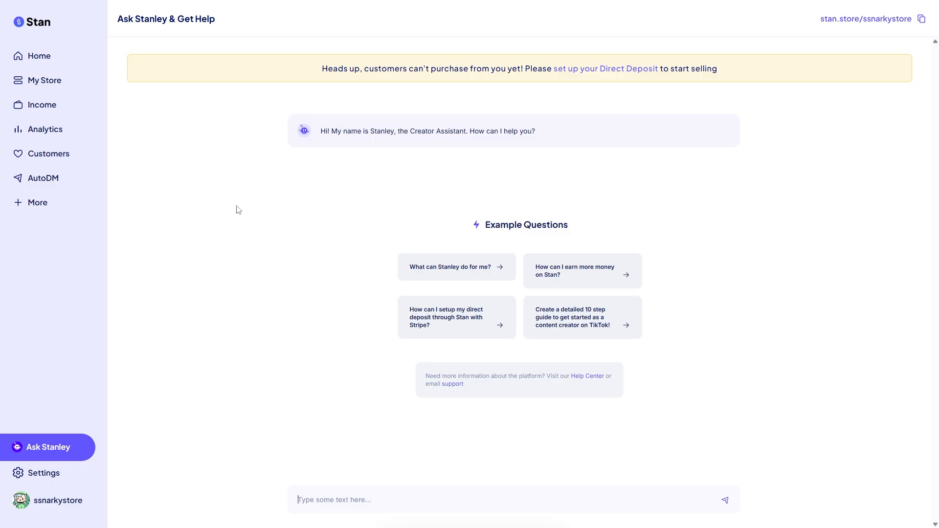
Review the product types that can be added, preview the new Digital Product form, and return to the store.
click(58, 89)
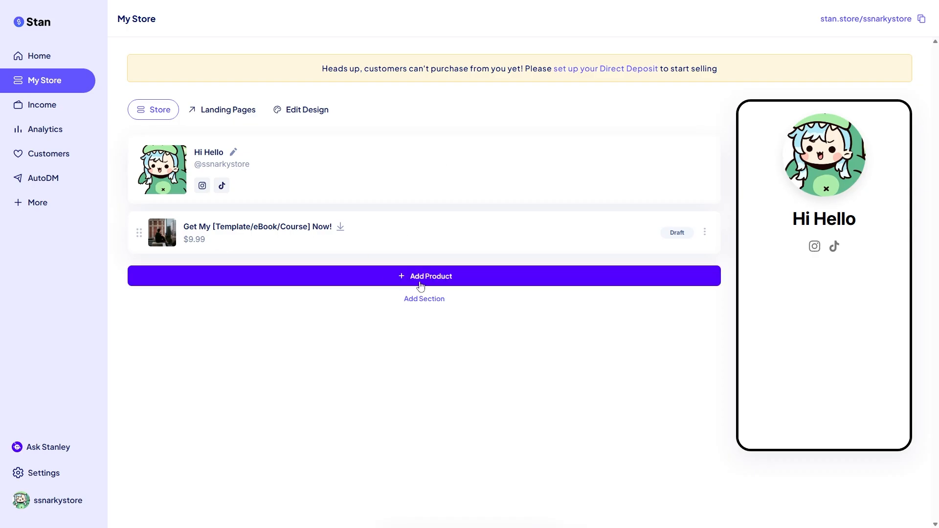
click(439, 280)
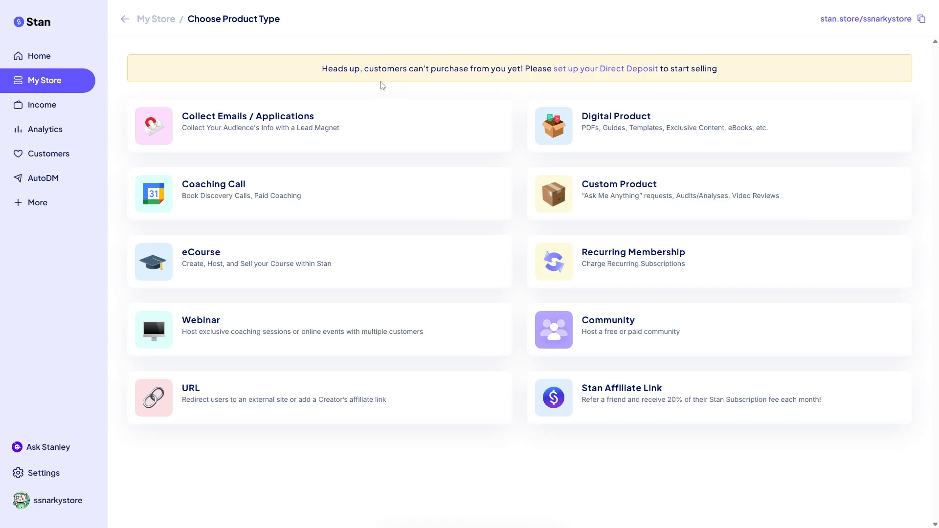
click(628, 135)
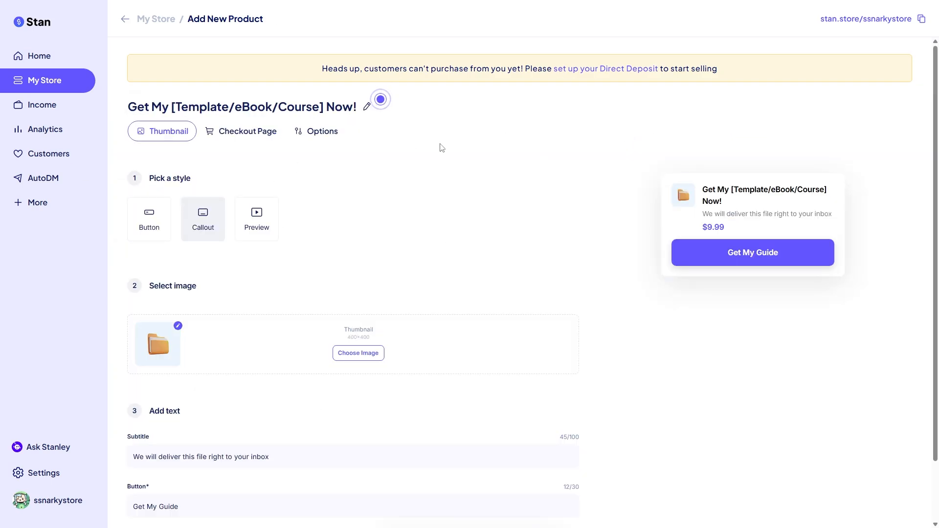
click(39, 80)
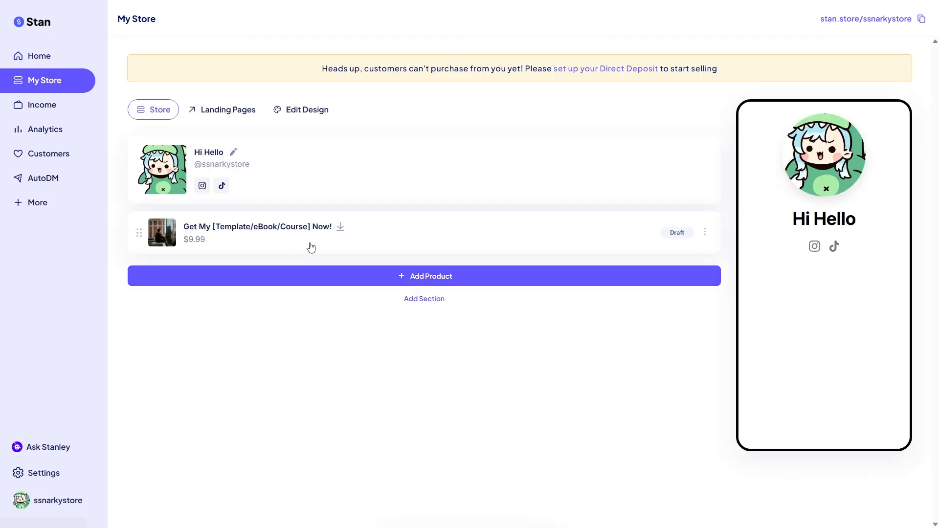
Open the $9.99 draft product and compare the Button, Callout and Preview thumbnail styles, ending on Callout.
click(391, 239)
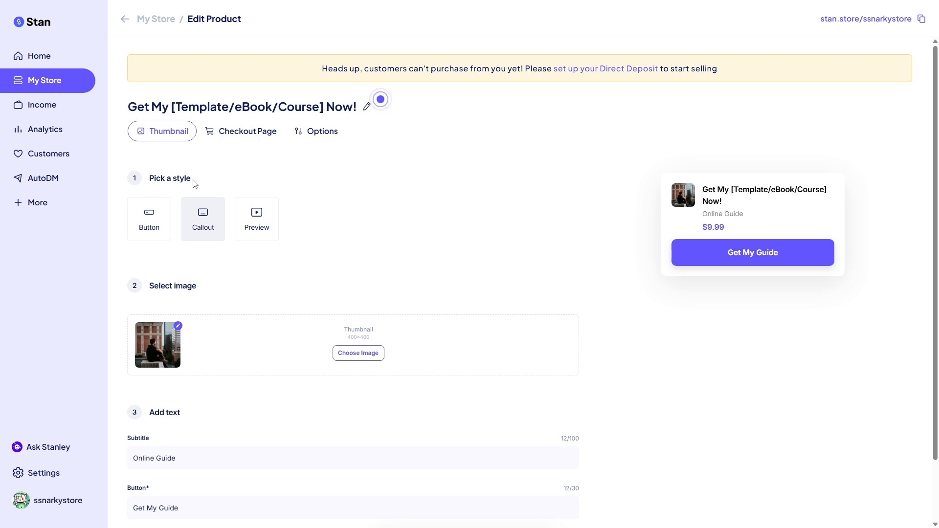
click(147, 221)
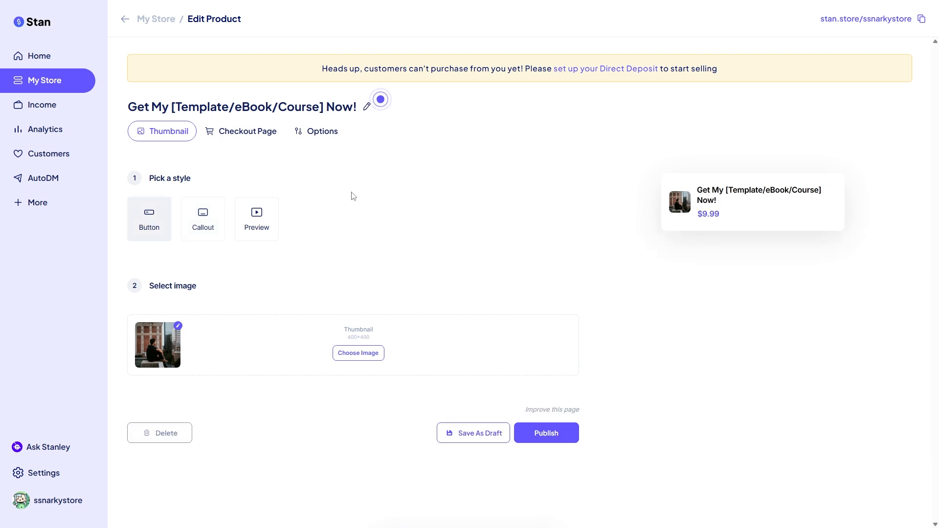
click(204, 223)
click(255, 226)
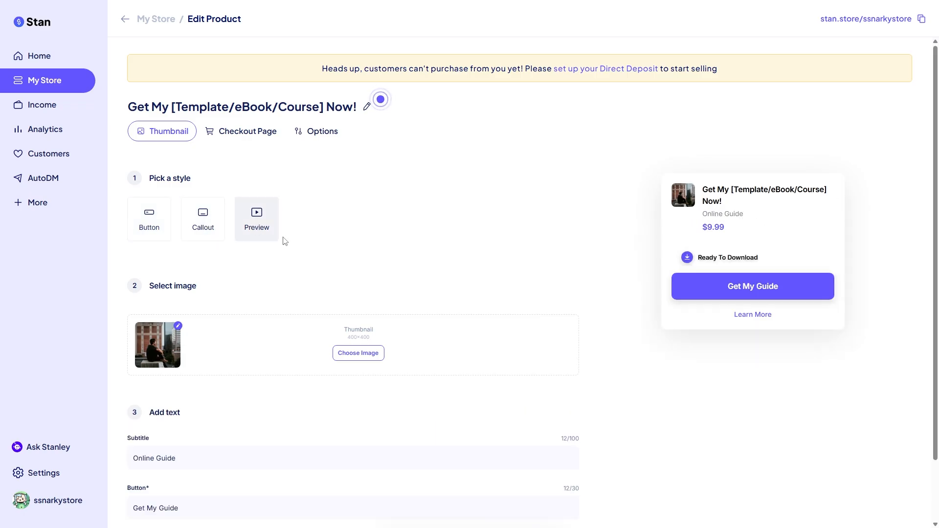
click(158, 230)
click(213, 228)
click(256, 229)
click(194, 226)
click(159, 227)
click(206, 226)
click(264, 228)
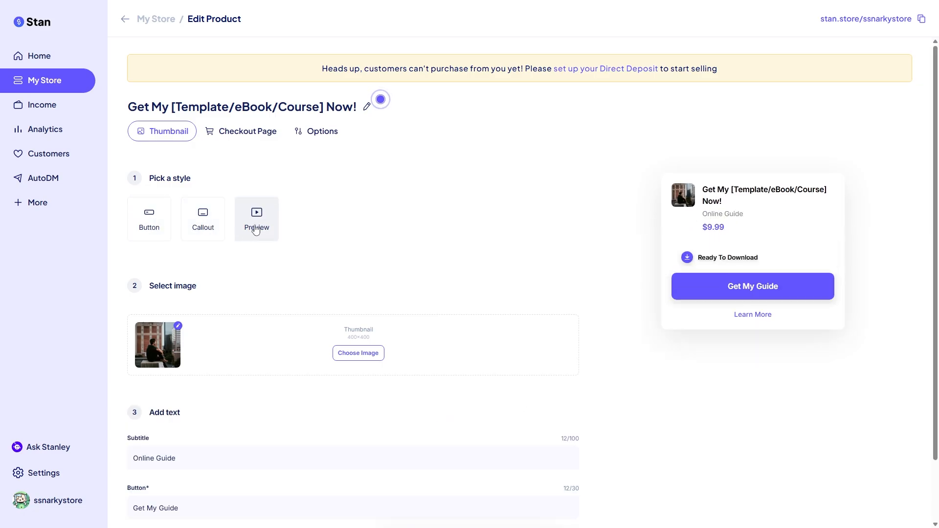
click(203, 236)
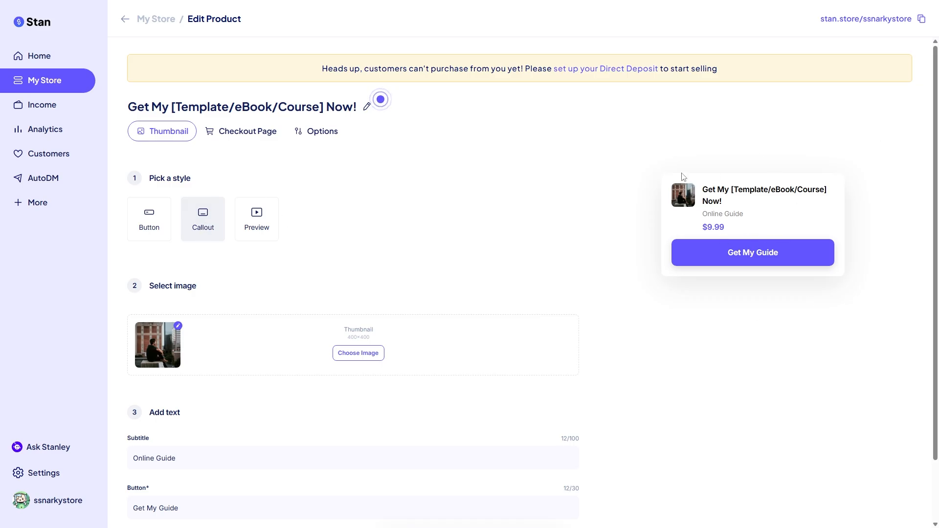
Browse the stock images offered for the product thumbnail and close the image picker without choosing one.
scroll(214, 238, down, 1)
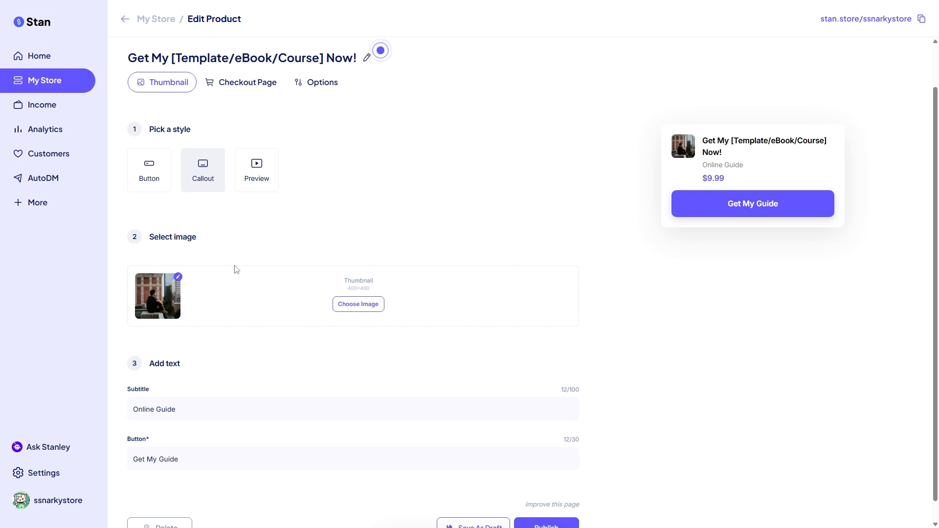
click(352, 304)
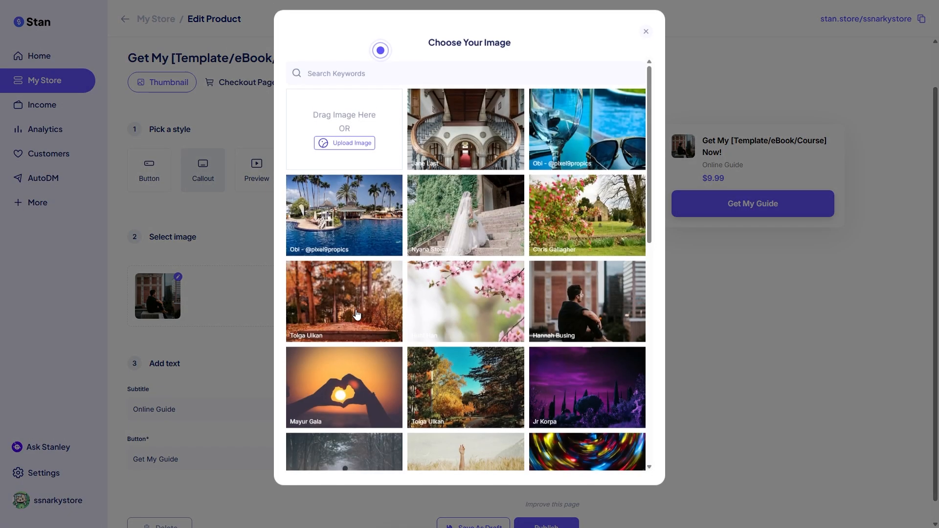
scroll(490, 317, down, 4)
scroll(490, 317, down, 5)
scroll(490, 316, up, 7)
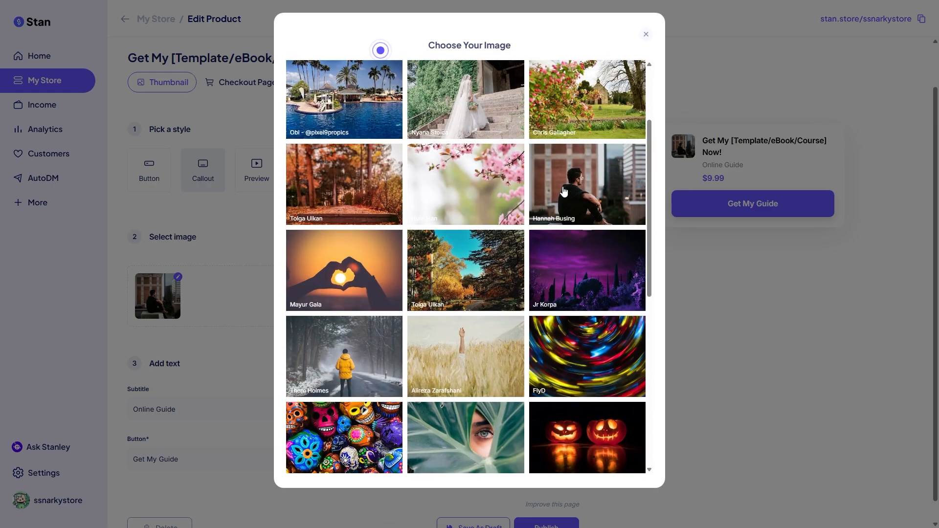
scroll(494, 222, up, 3)
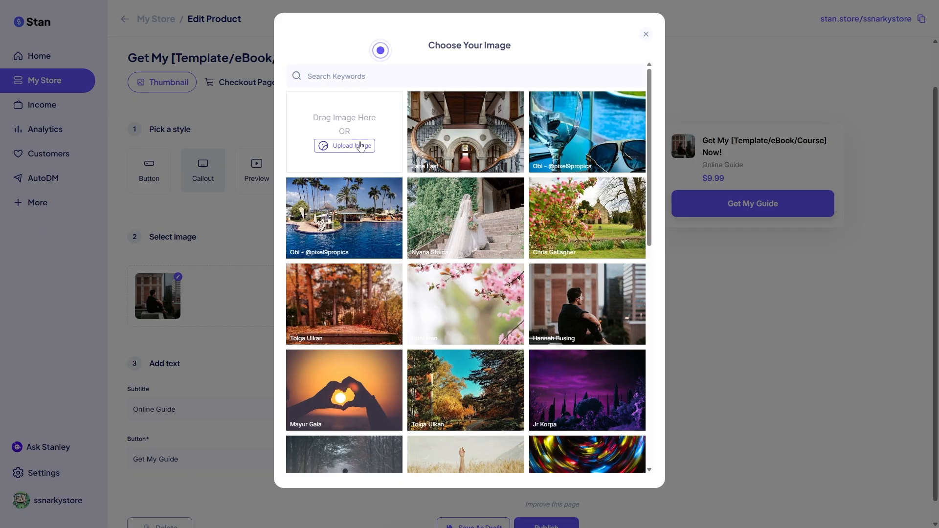
click(239, 224)
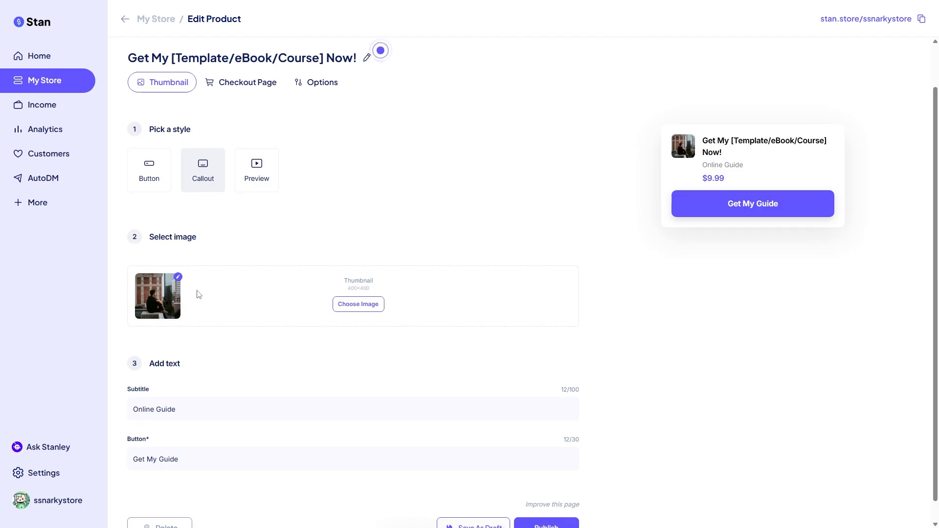
Change the product's thumbnail button text to "Buy My Guide".
scroll(268, 300, down, 1)
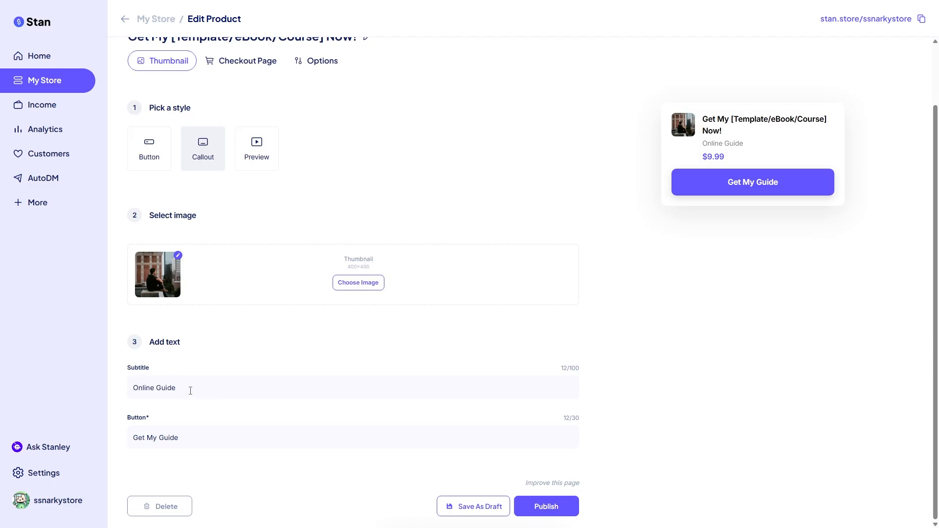
drag(191, 390, 130, 390)
drag(234, 438, 131, 438)
text(Buy My Cuide)
Set the thumbnail button text to "Get My Guide" and save the product as a draft.
drag(225, 442, 117, 445)
text(Get MY)
key(BackSpace)
key(BackSpace)
text(My Guide)
click(479, 506)
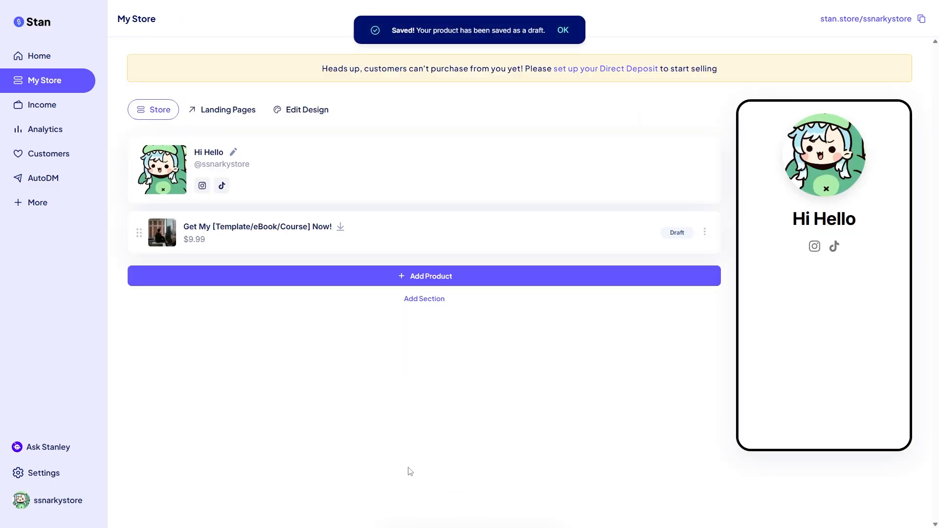
Reopen the $9.99 draft product and compare its thumbnail and checkout page settings, ending on the checkout page.
click(371, 234)
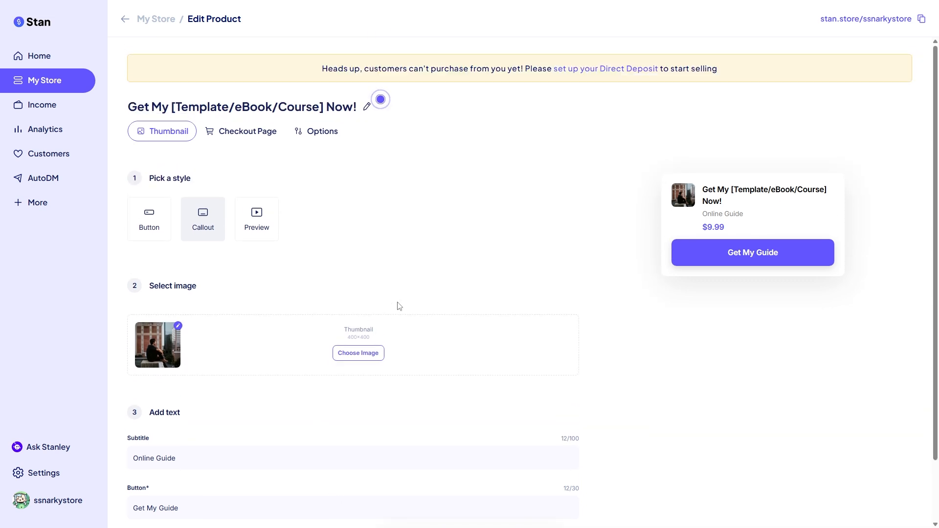
click(240, 133)
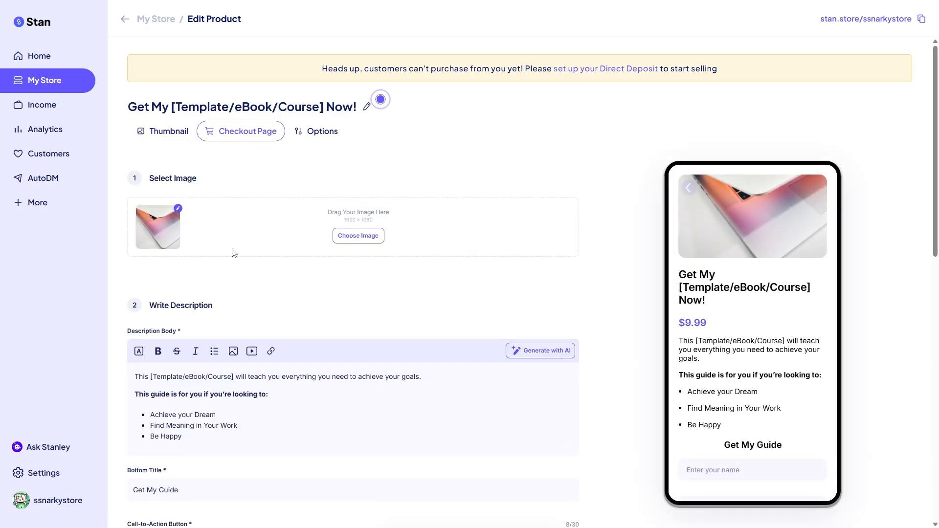
click(168, 135)
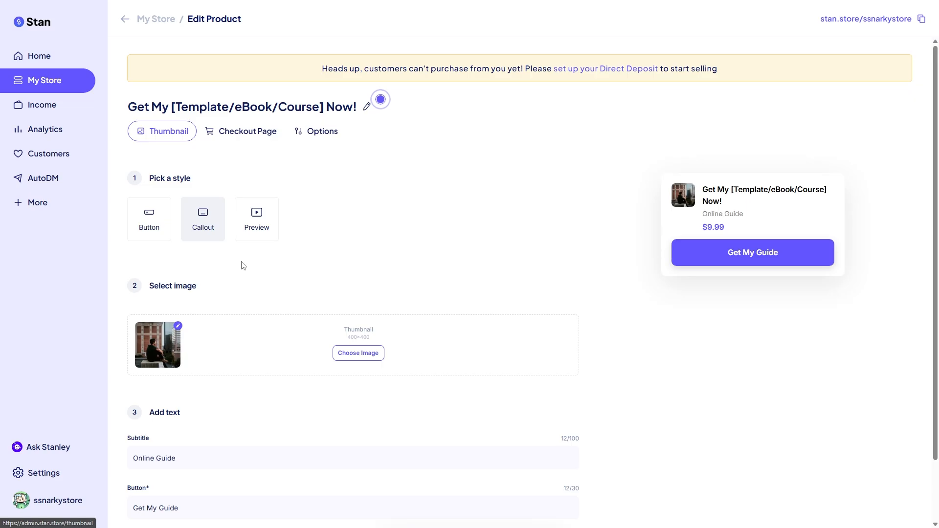
click(237, 133)
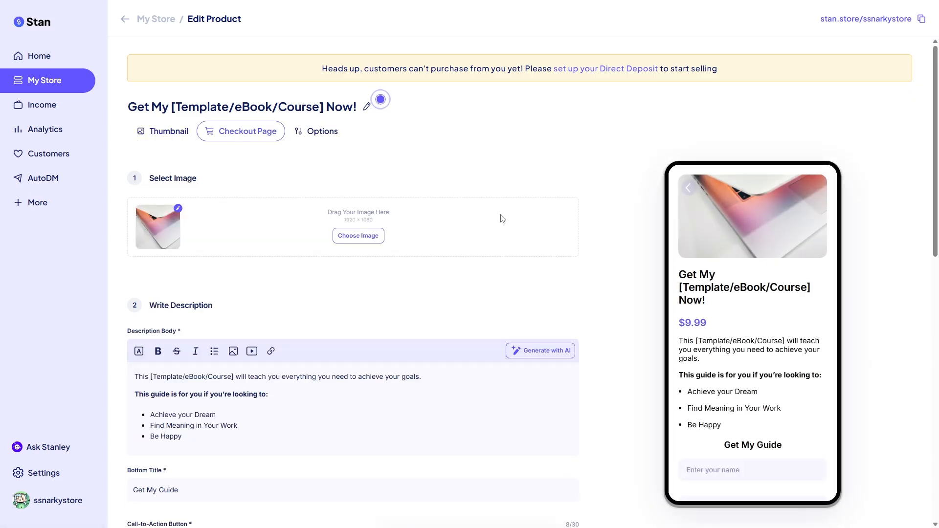
click(176, 136)
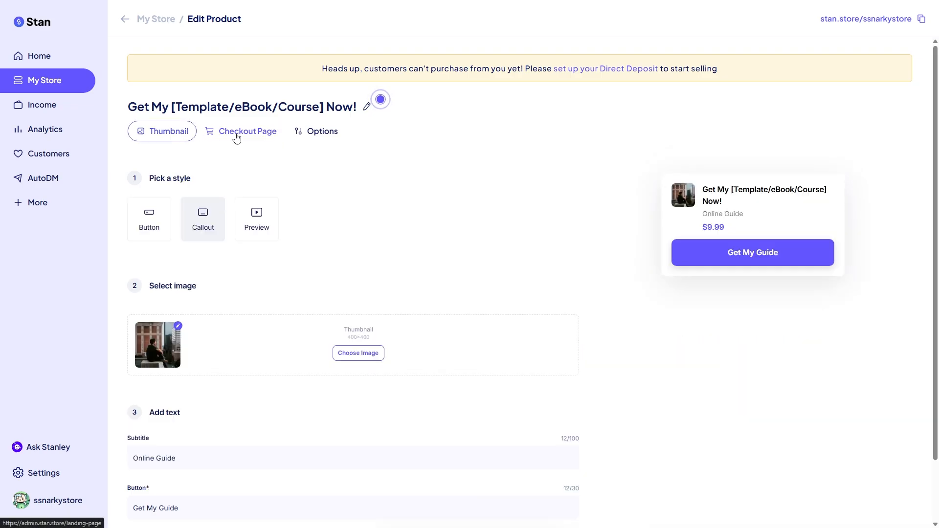
click(237, 137)
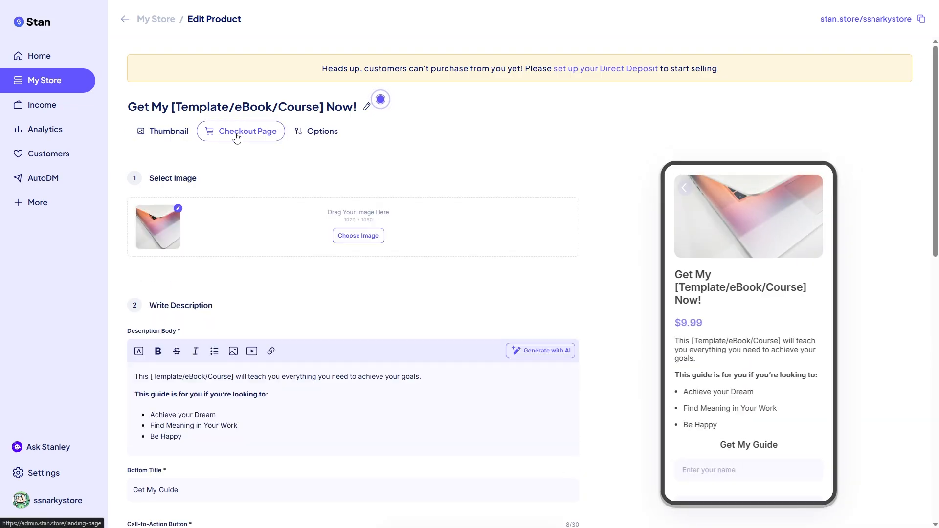
View the checkout image choices without picking one, and examine the template text in the description body.
click(366, 242)
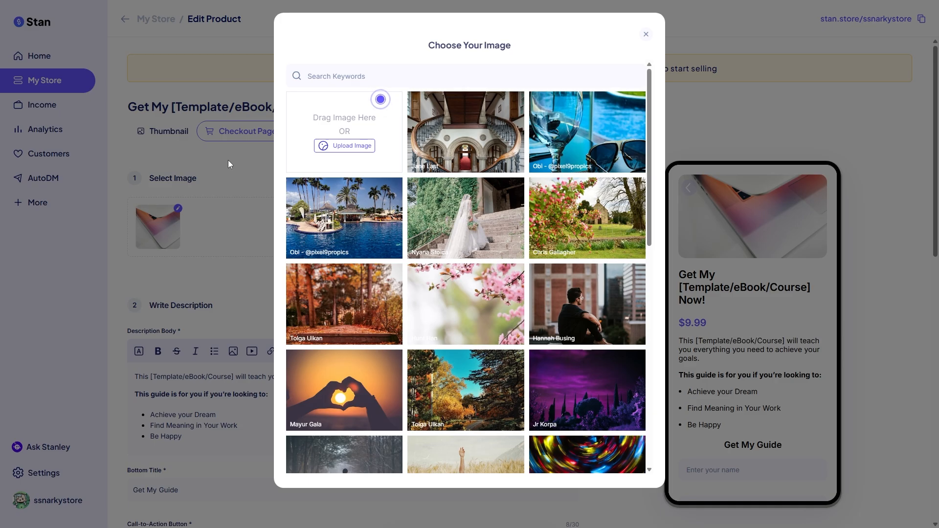
click(228, 160)
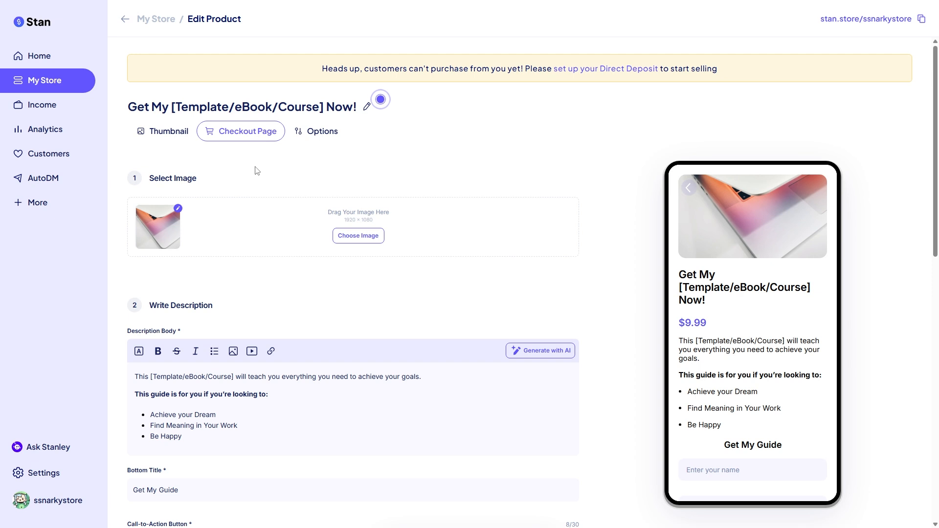
scroll(277, 258, down, 1)
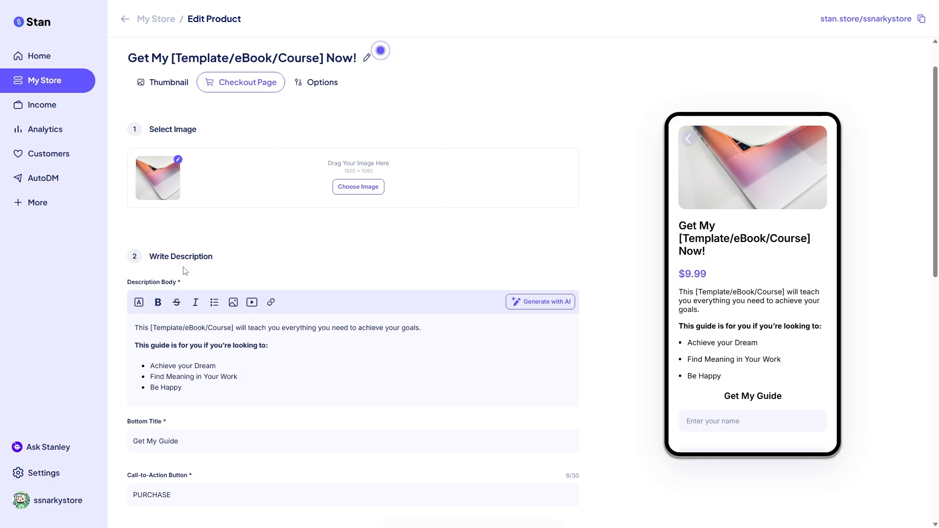
scroll(211, 367, down, 2)
drag(150, 268, 235, 299)
click(150, 290)
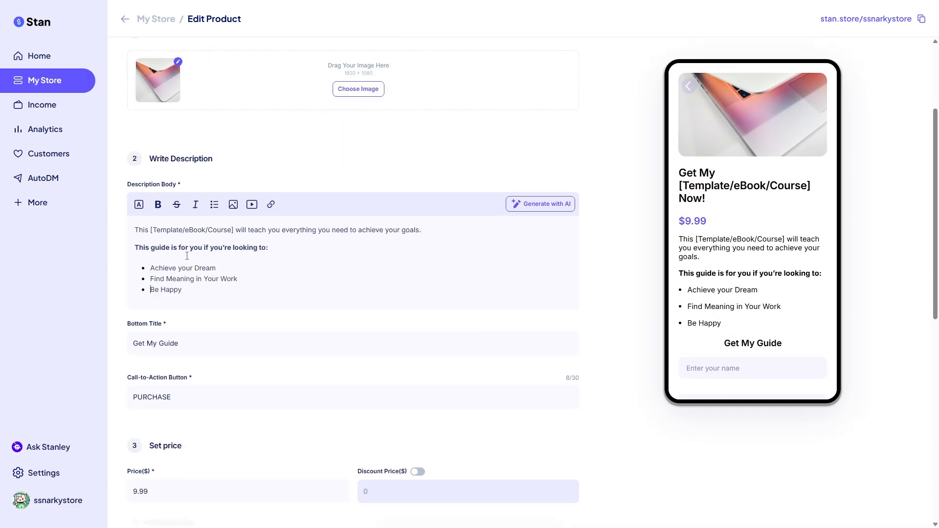
drag(137, 233, 242, 295)
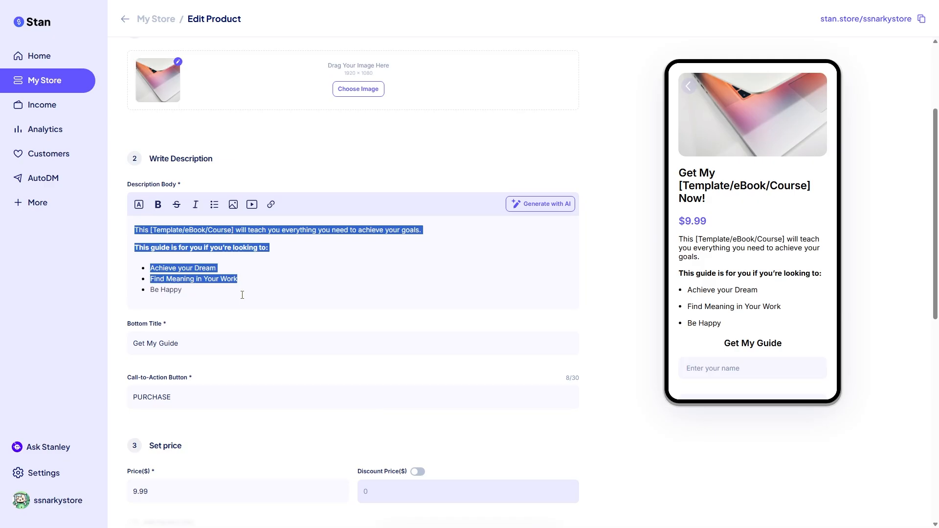
click(357, 287)
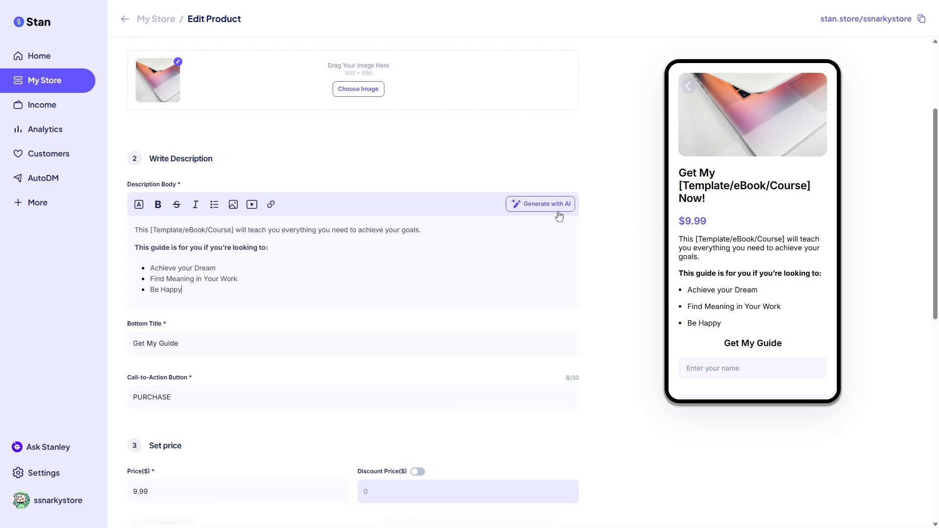
Generate an AI product description using the copied "This guide is for you if you're looking to:" heading and its bullet list as the prompt.
click(518, 205)
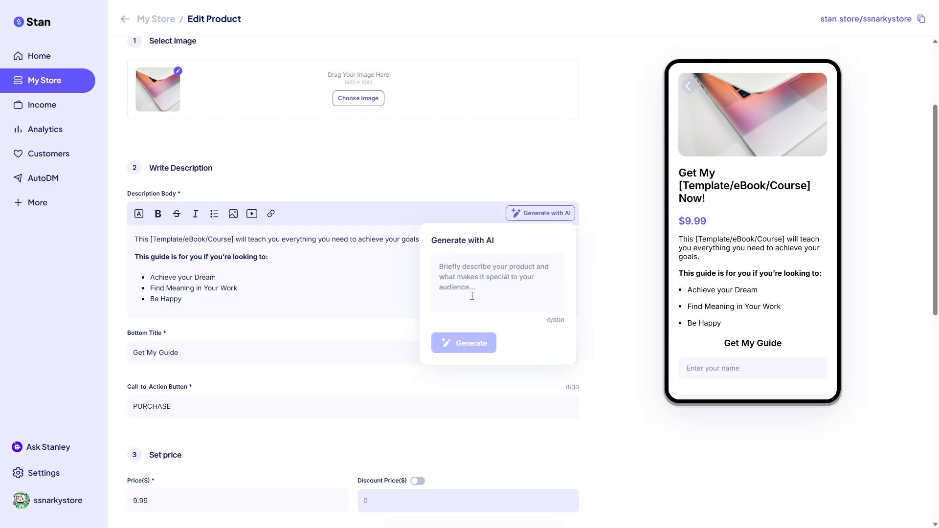
click(220, 289)
drag(201, 306, 133, 257)
key(ctrl+c)
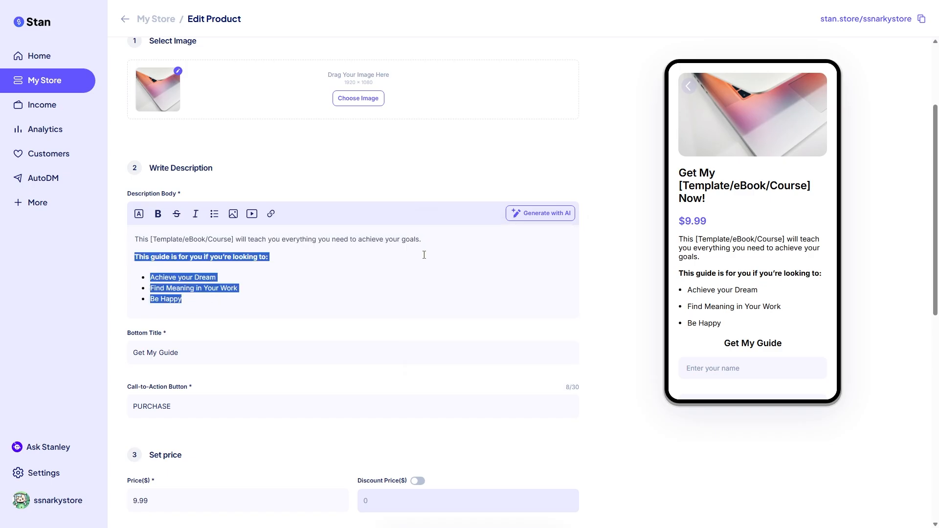
click(530, 232)
click(528, 214)
click(495, 281)
key(ctrl+v)
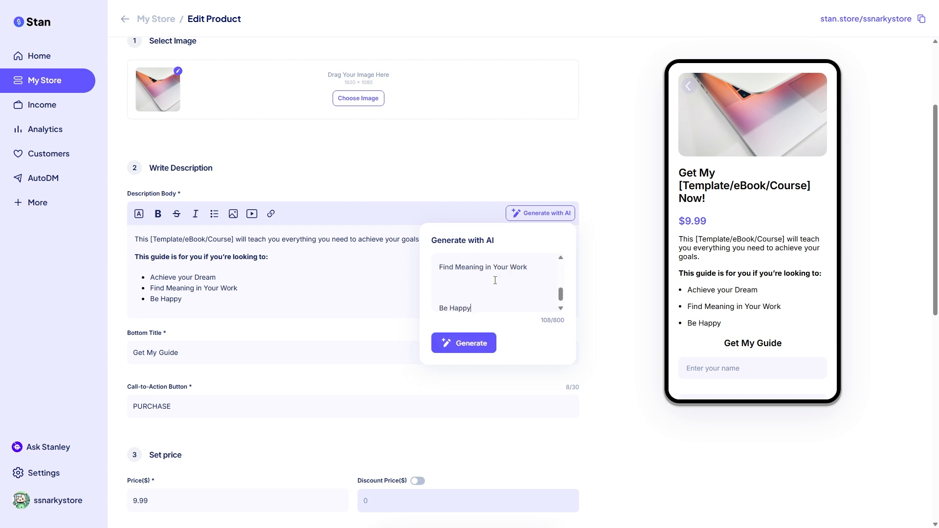
click(469, 345)
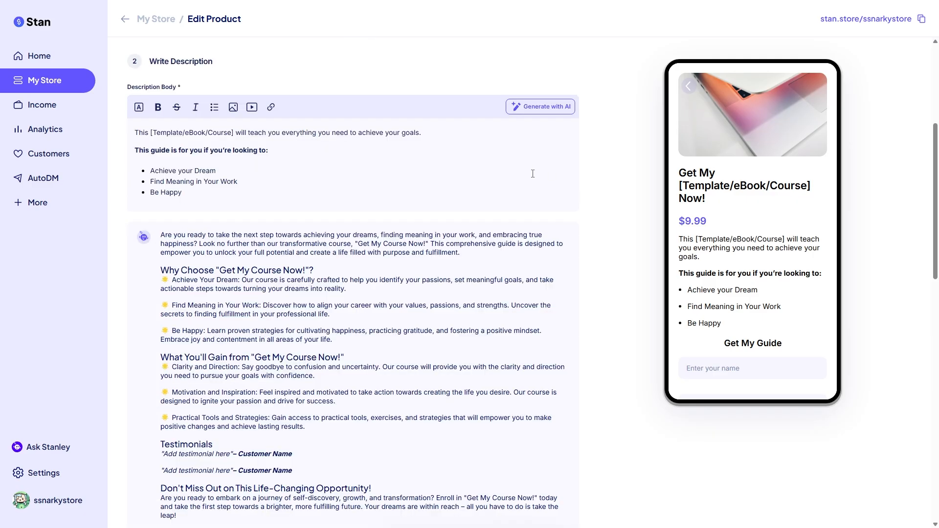
Read through the AI-generated description and dismiss it instead of replacing the existing text.
scroll(277, 310, down, 2)
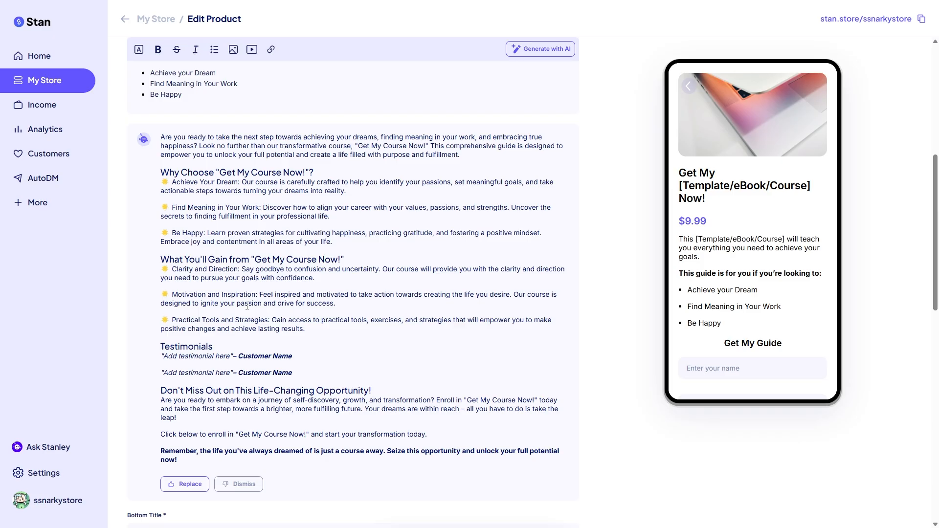
drag(269, 270, 276, 294)
click(312, 314)
scroll(320, 327, down, 3)
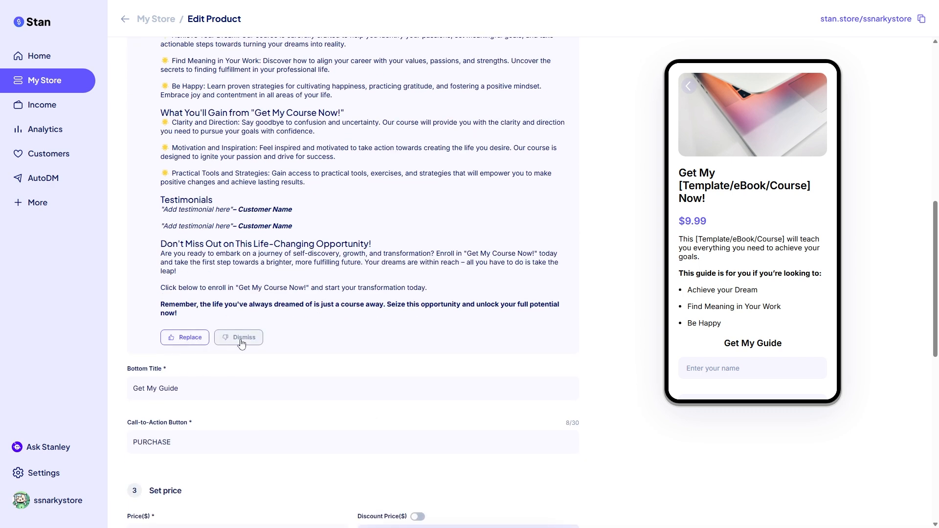
scroll(242, 338, down, 8)
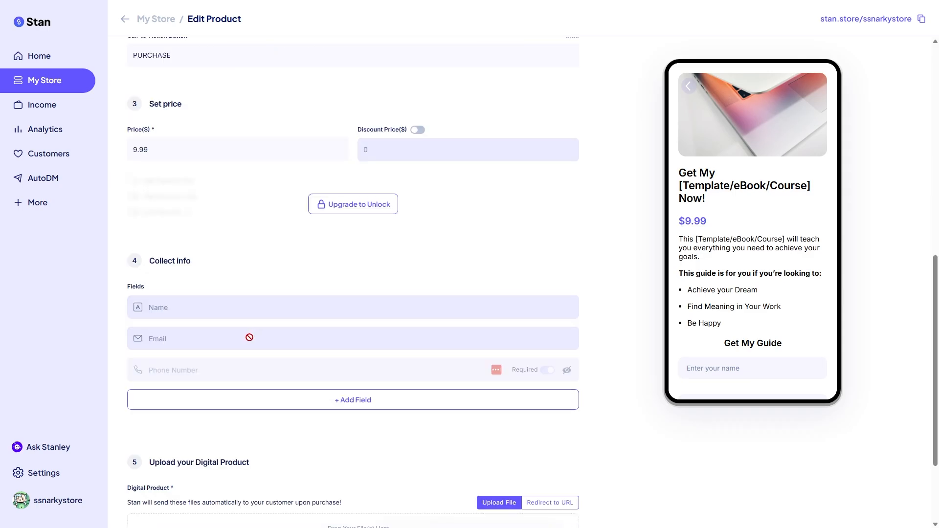
scroll(264, 264, up, 8)
click(523, 239)
key(ctrl+v)
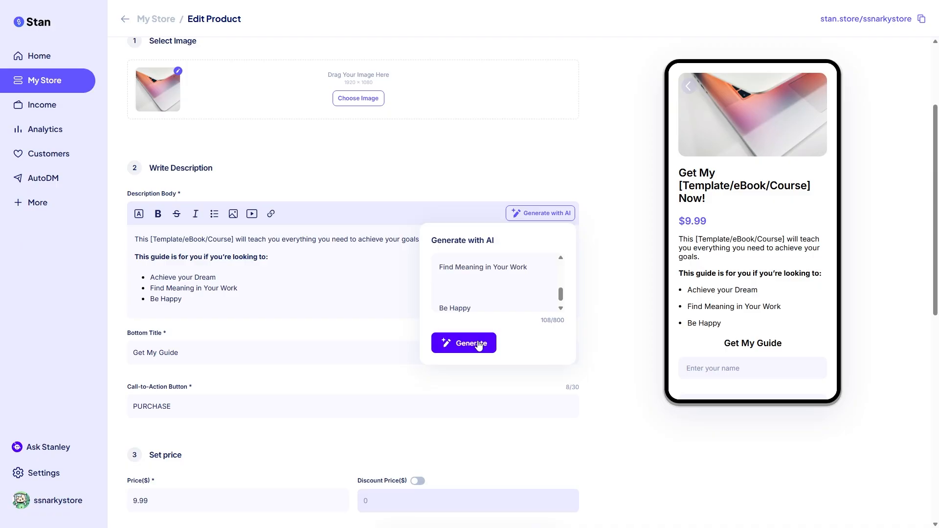
click(313, 291)
Examine the checkout page's bottom title and call-to-action button text without editing them.
scroll(297, 284, down, 3)
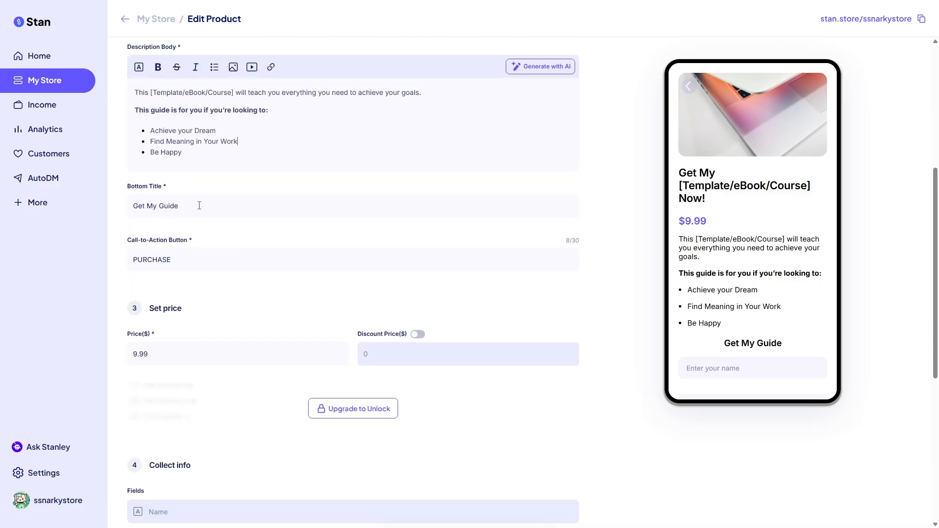
drag(177, 206, 120, 207)
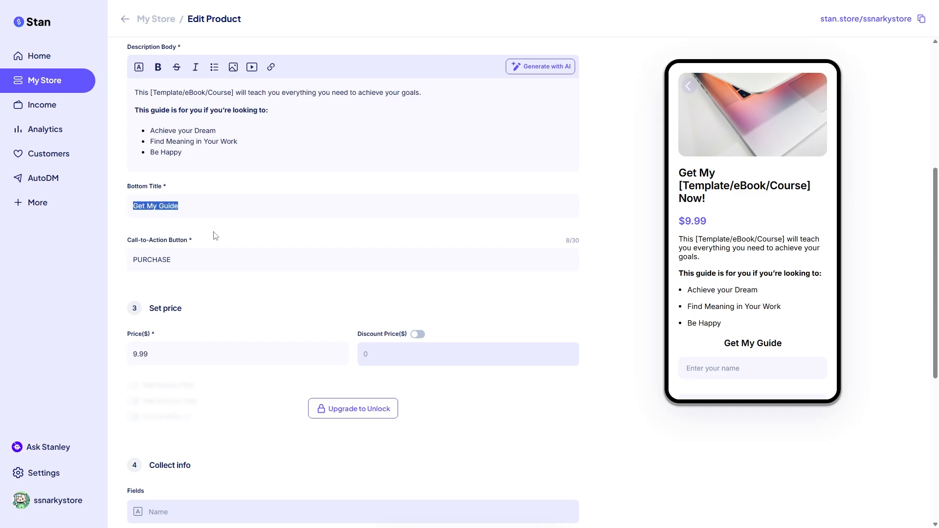
click(207, 204)
double_click(188, 259)
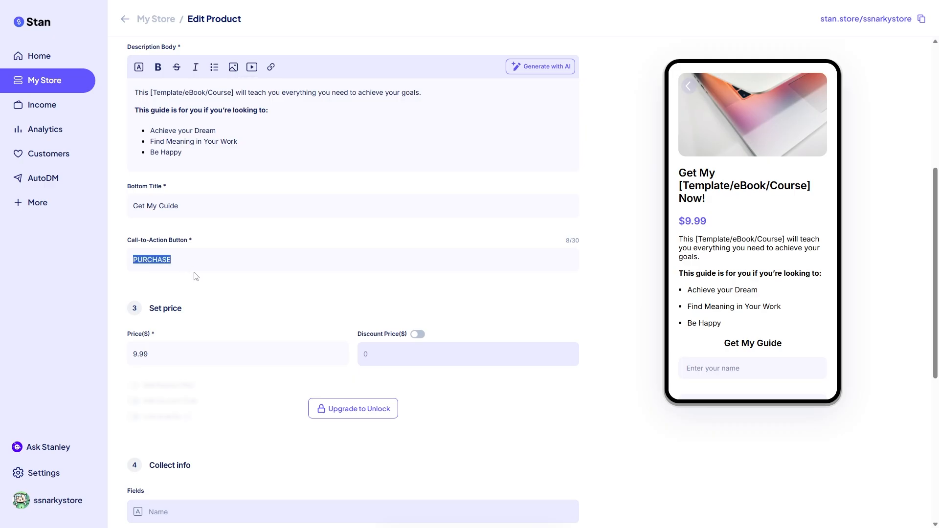
click(240, 306)
Enable the discount price and set it to 9.99, set the regular price to 19.99, and check both in the preview.
scroll(239, 305, down, 1)
scroll(239, 305, down, 2)
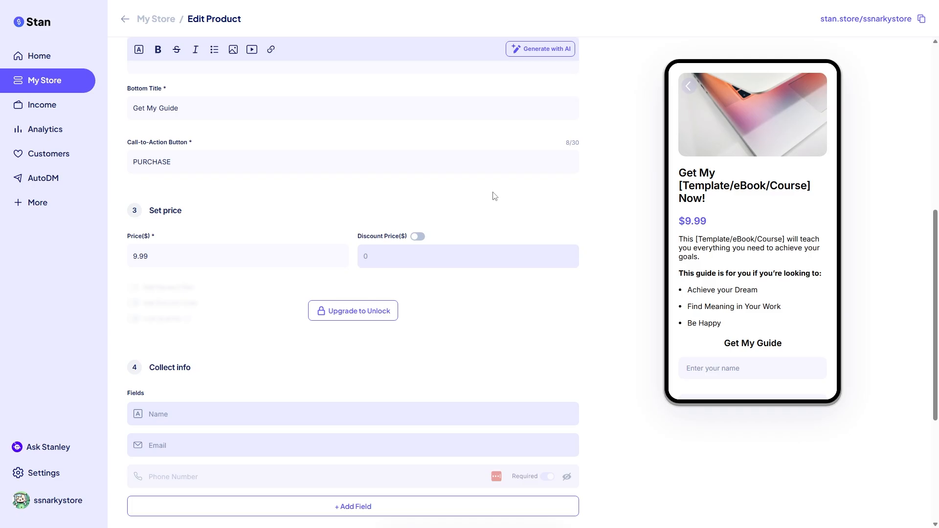
click(417, 238)
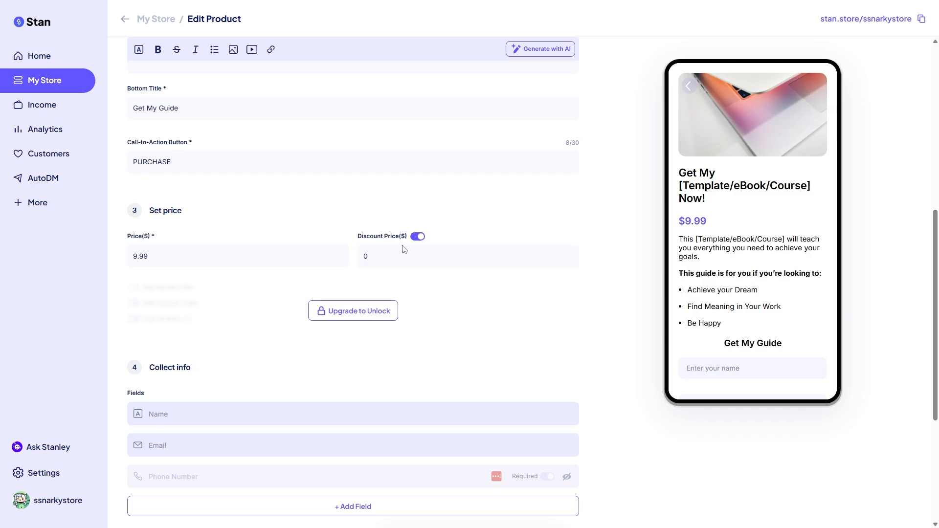
drag(377, 259, 363, 256)
drag(195, 262, 120, 266)
key(ctrl+c)
key(BackSpace)
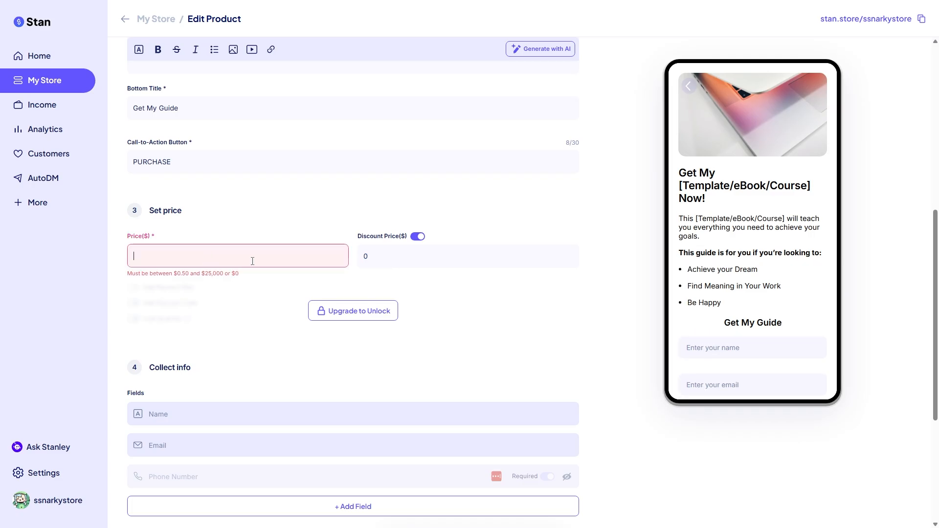
double_click(381, 260)
key(ctrl+v)
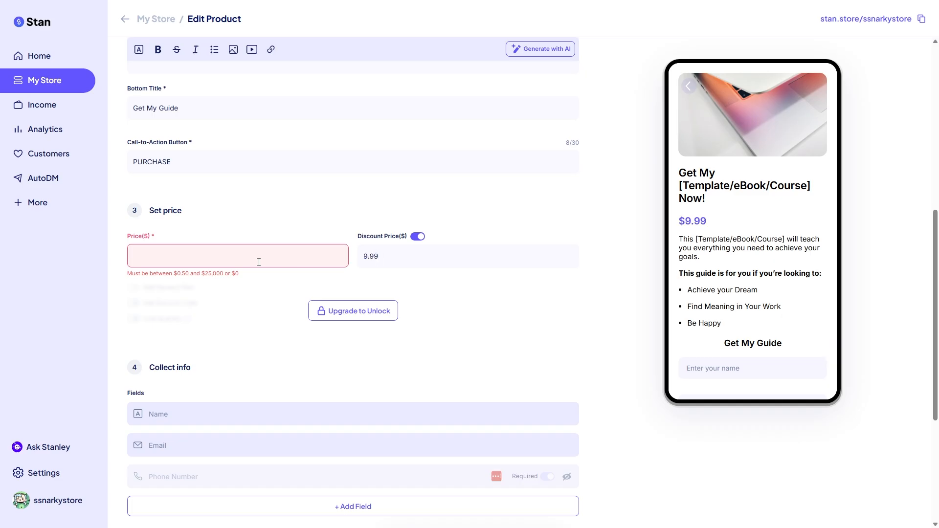
text(19)
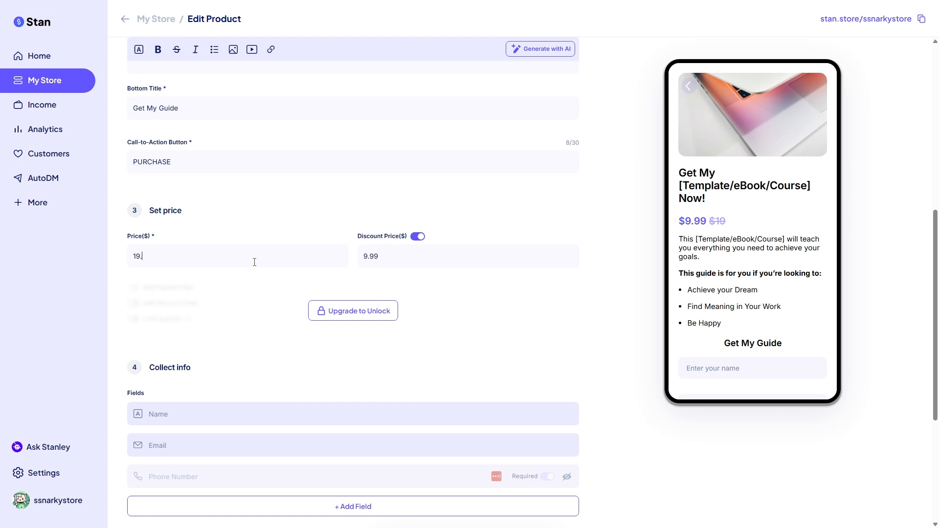
text(.99)
drag(680, 222, 747, 226)
click(738, 221)
Examine the customer info fields and the field types that can be added, without adding one.
scroll(547, 301, down, 3)
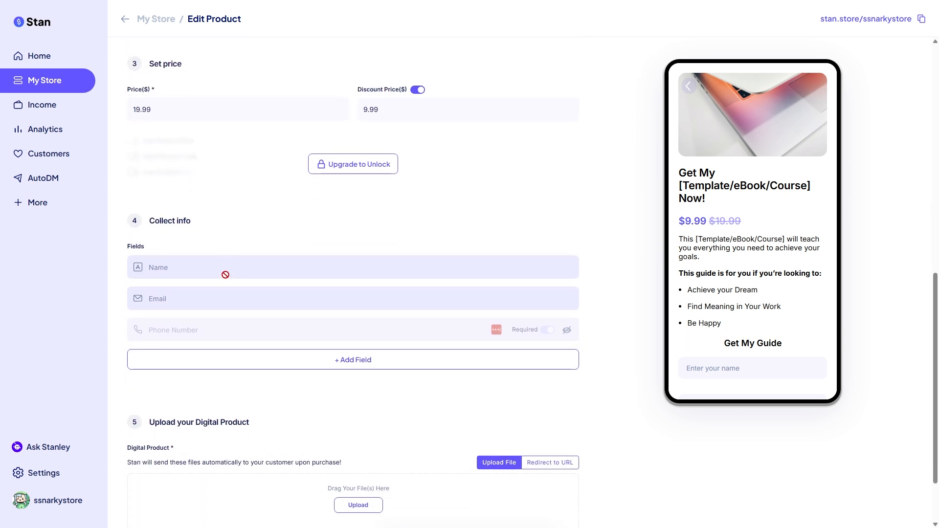
scroll(226, 274, down, 1)
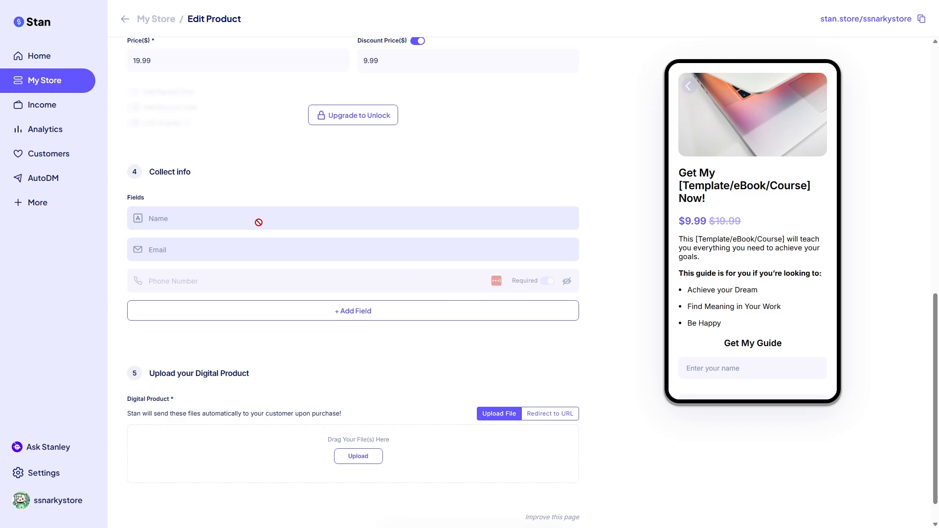
click(375, 319)
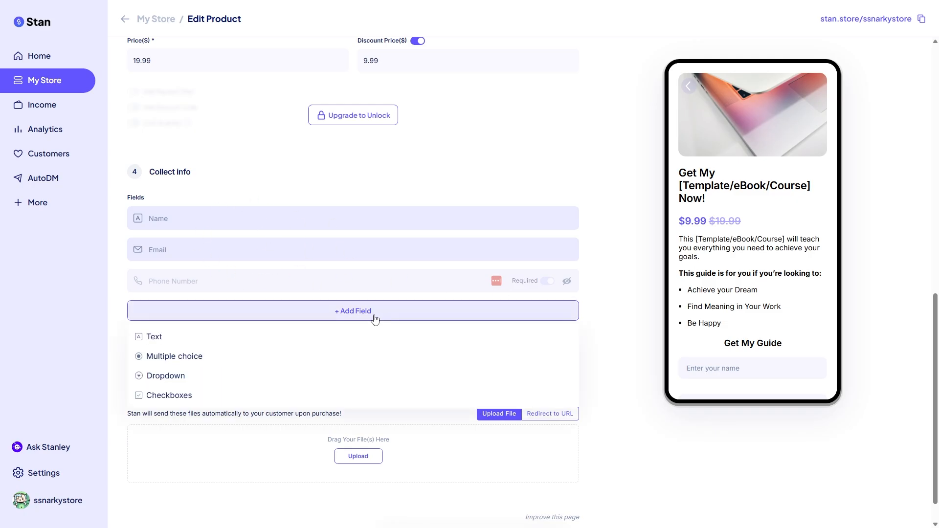
click(338, 321)
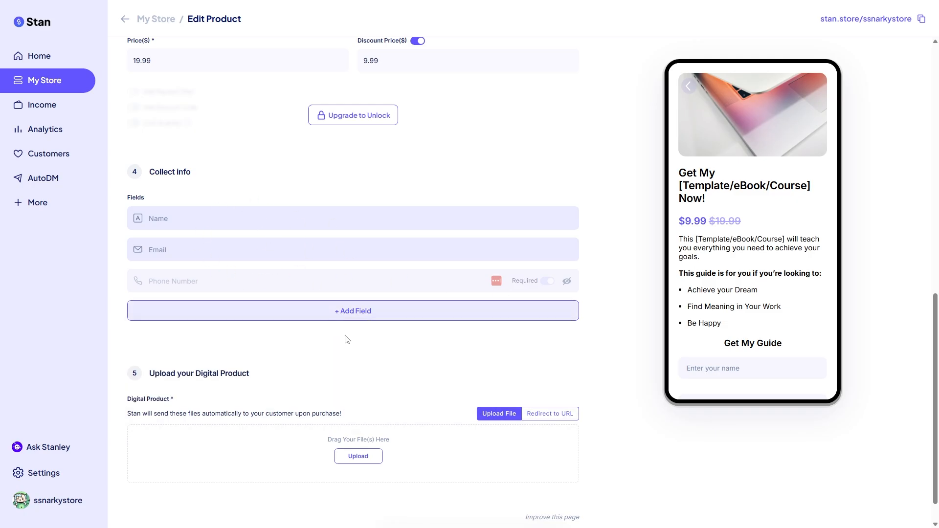
Save the product as a draft and reopen it from the store page.
scroll(323, 342, down, 1)
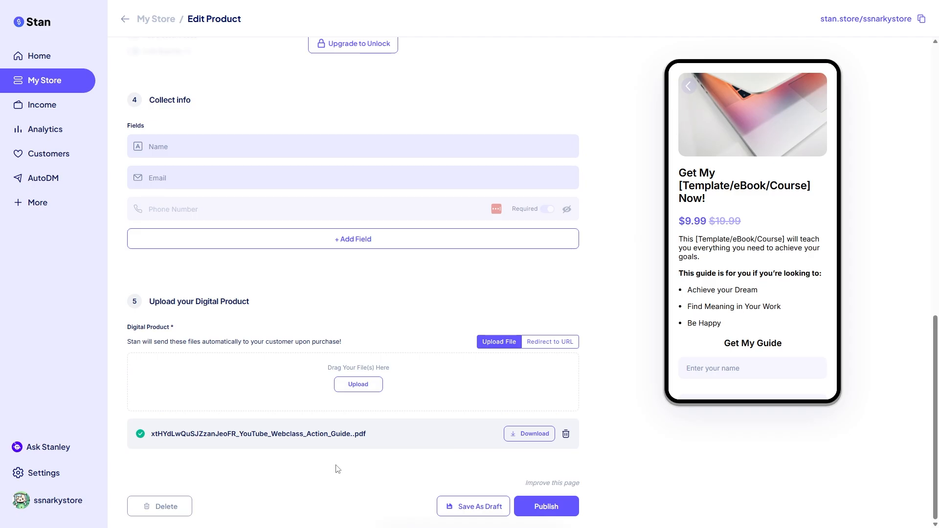
click(467, 507)
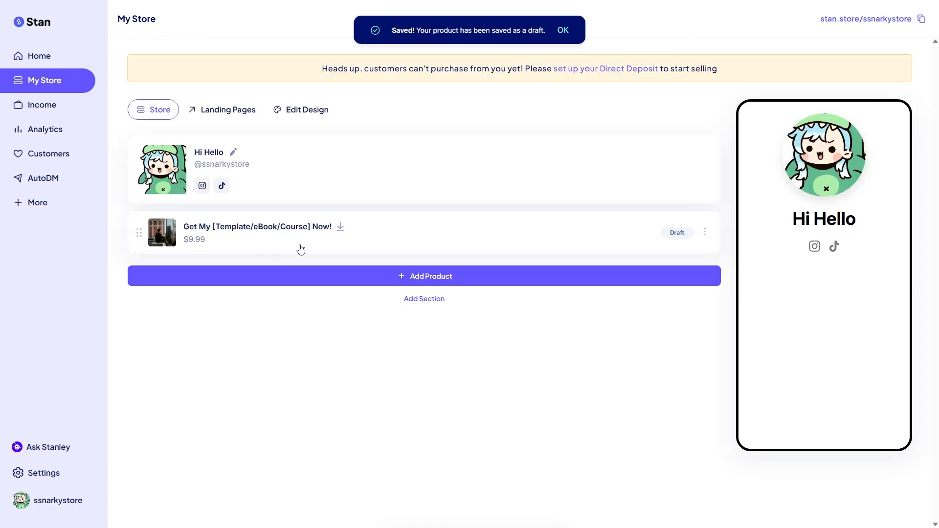
click(357, 243)
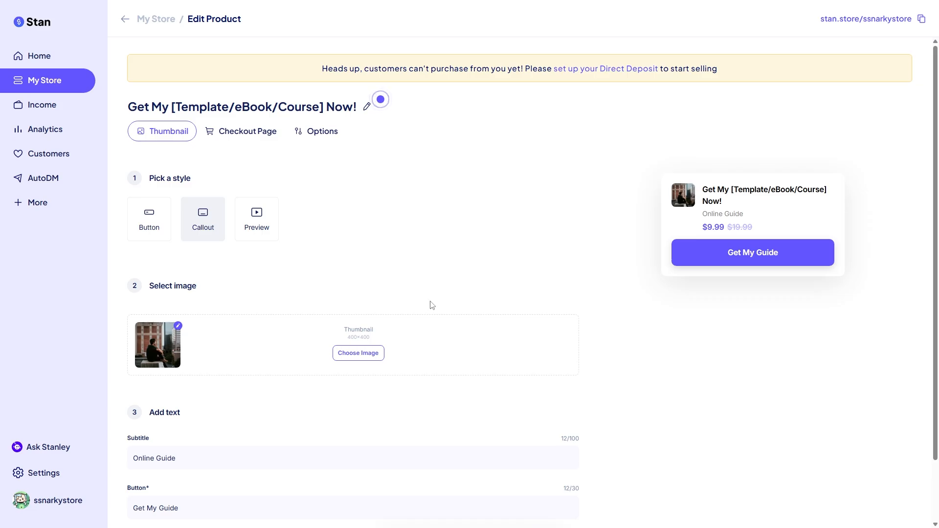
Publish the digital product from its checkout page settings and copy the store link.
scroll(438, 333, down, 2)
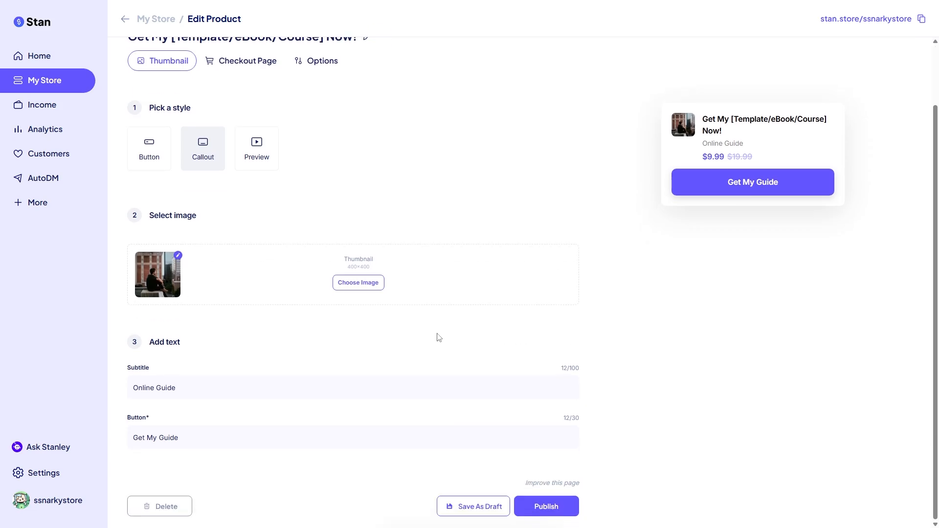
click(240, 62)
scroll(345, 278, down, 10)
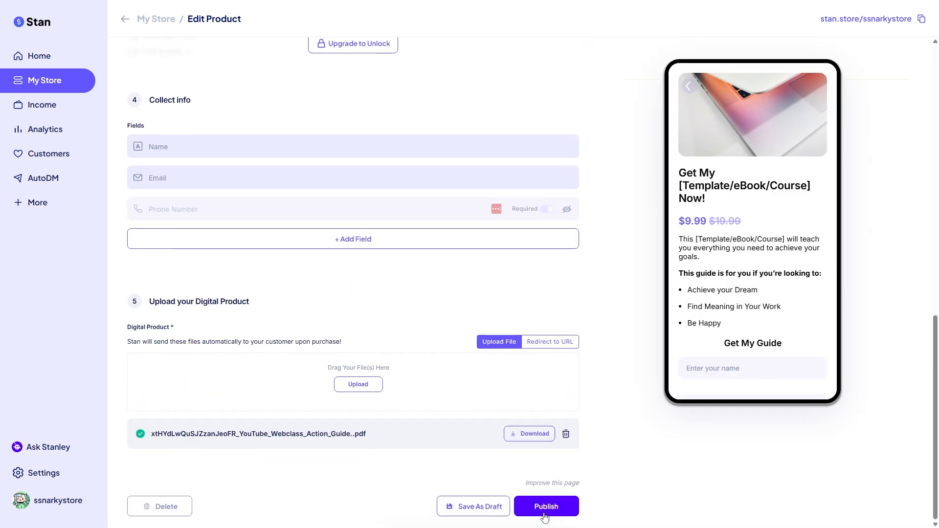
click(547, 508)
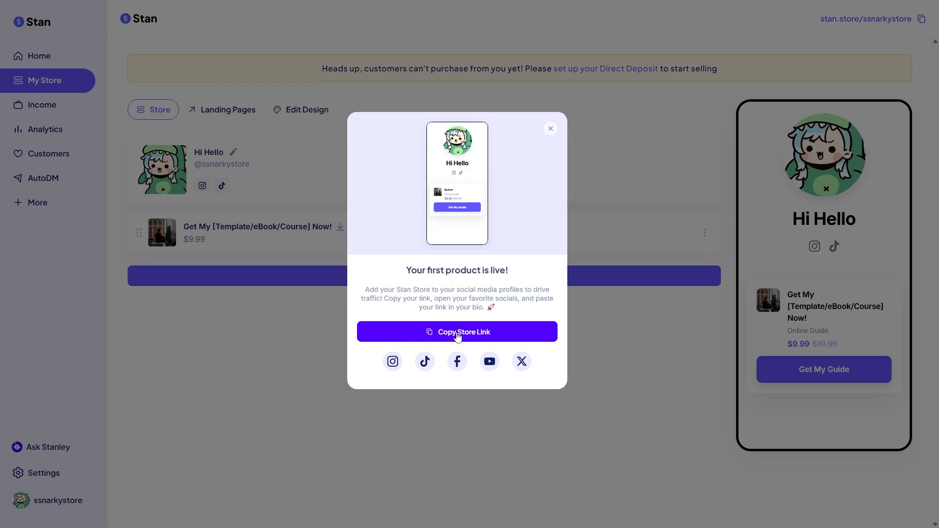
click(457, 335)
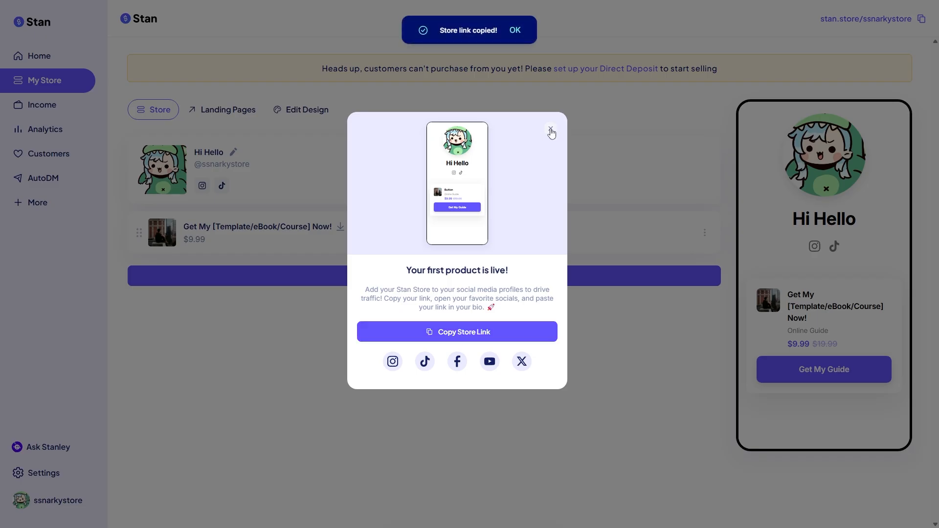
click(551, 130)
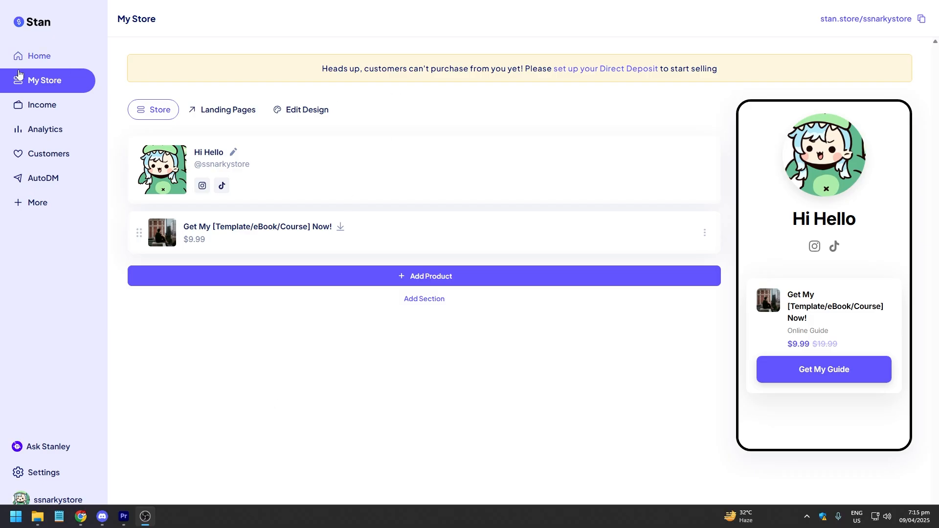
Open the store's design settings, browse through the available themes and select Stan Classic.
click(45, 85)
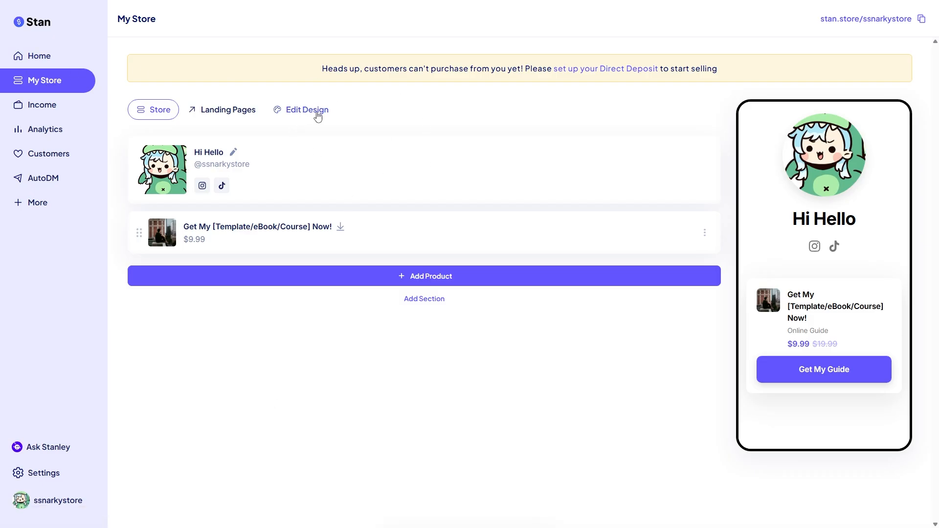
click(315, 115)
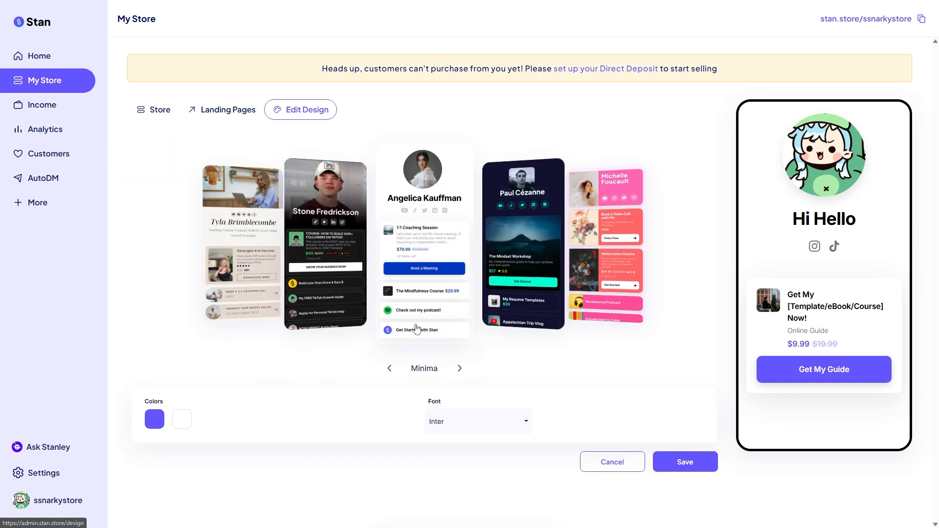
click(460, 368)
click(460, 369)
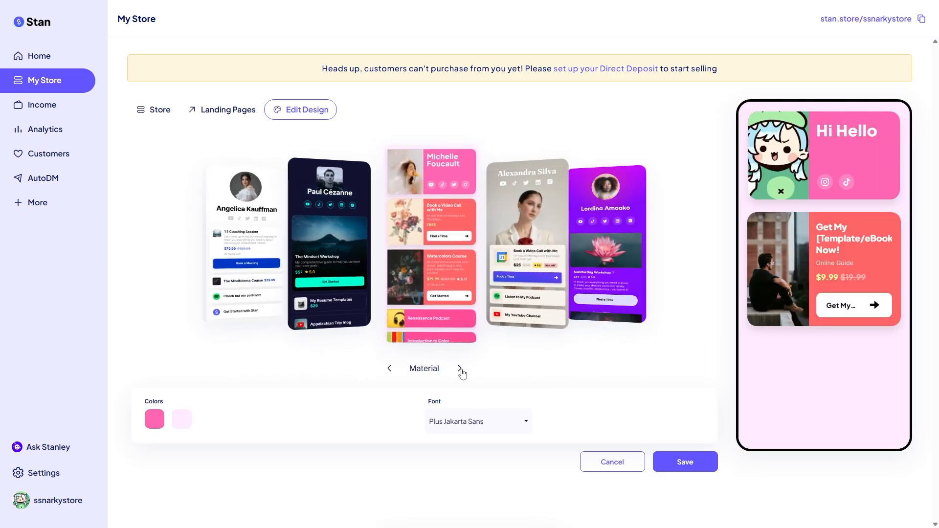
click(459, 369)
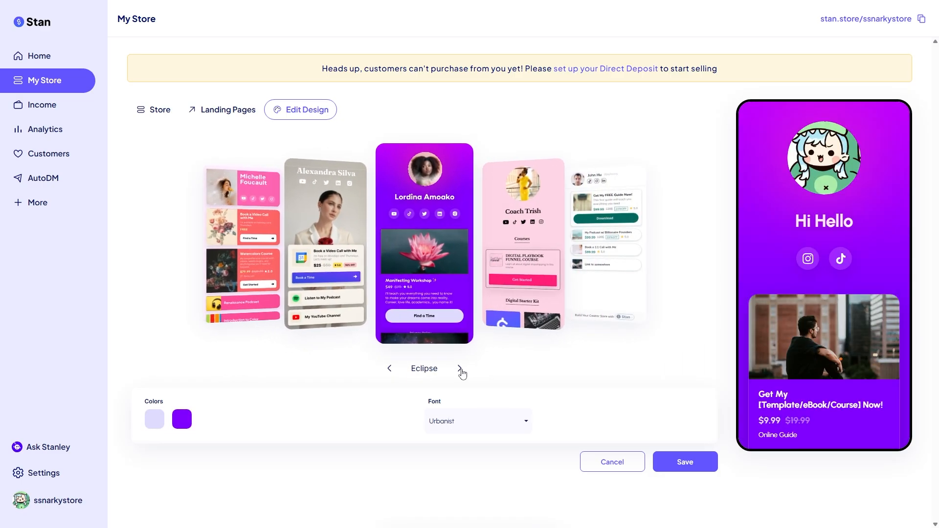
click(460, 369)
click(460, 369)
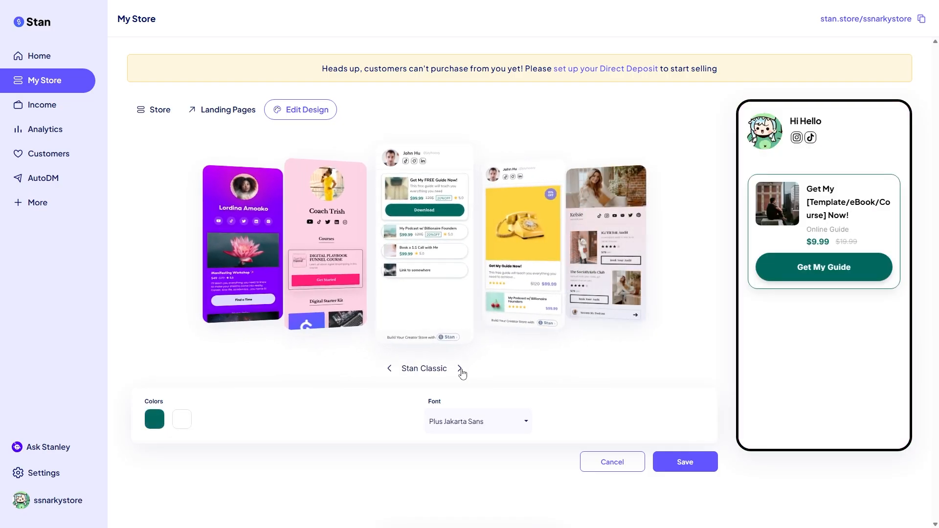
click(460, 369)
click(460, 370)
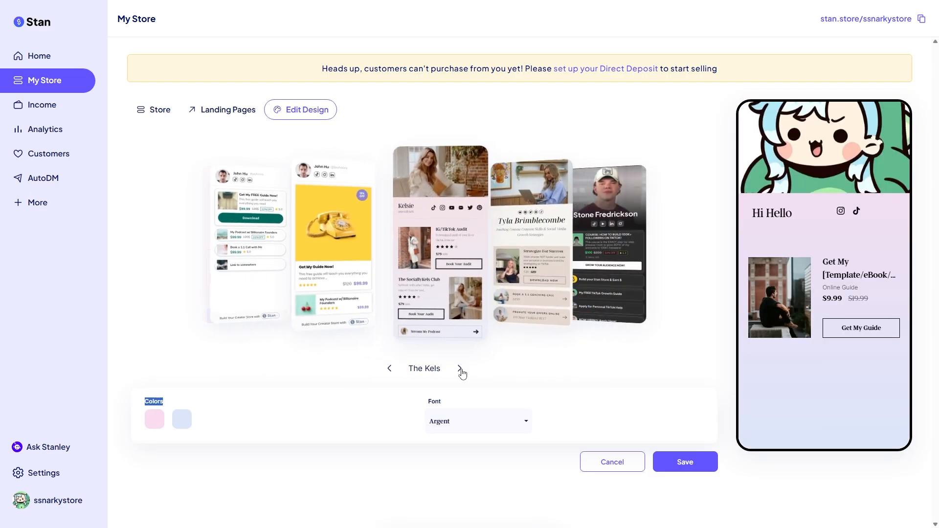
click(460, 369)
click(461, 369)
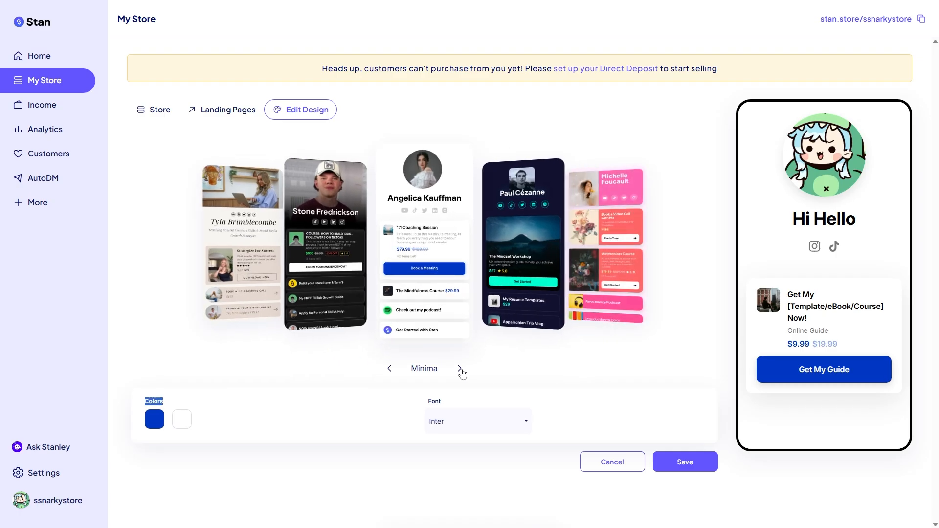
click(460, 369)
click(460, 369)
click(460, 370)
click(460, 369)
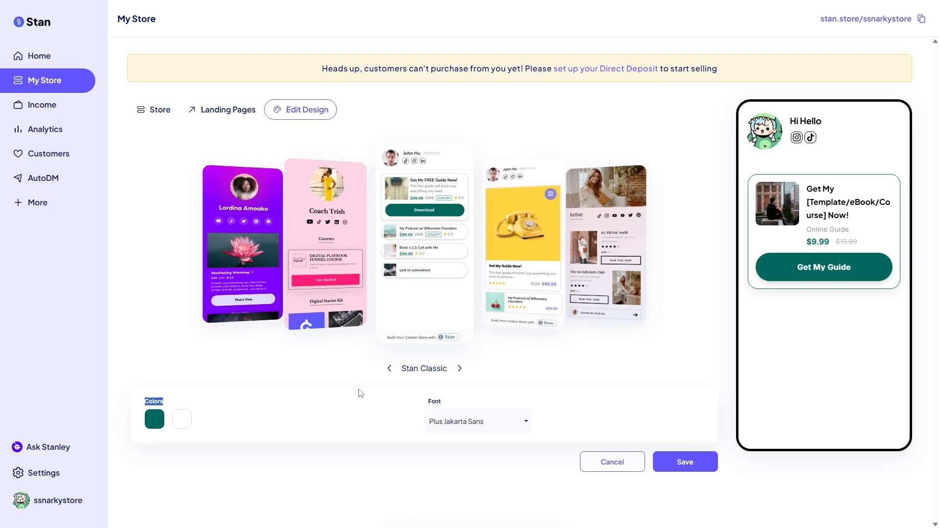
Set the theme's first color to turquoise 28F0DE and its background color to light green AFF2B1.
click(155, 419)
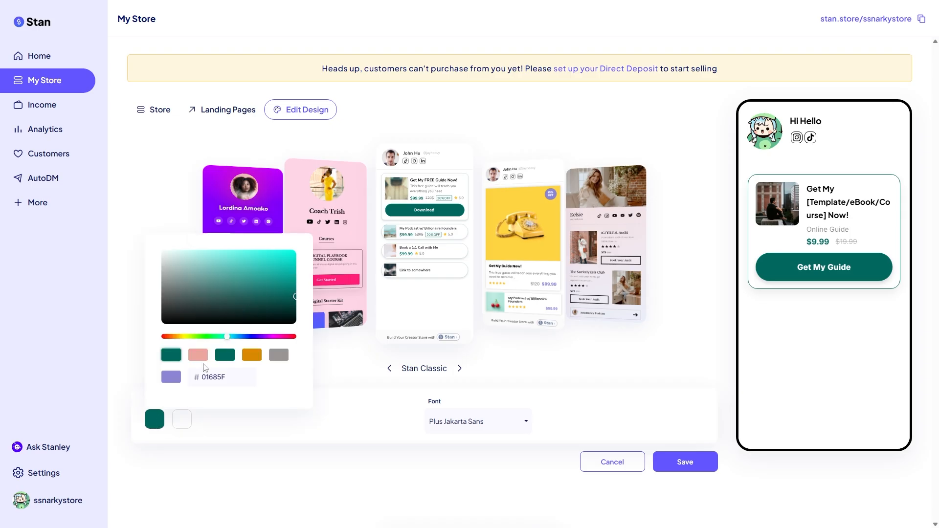
click(276, 257)
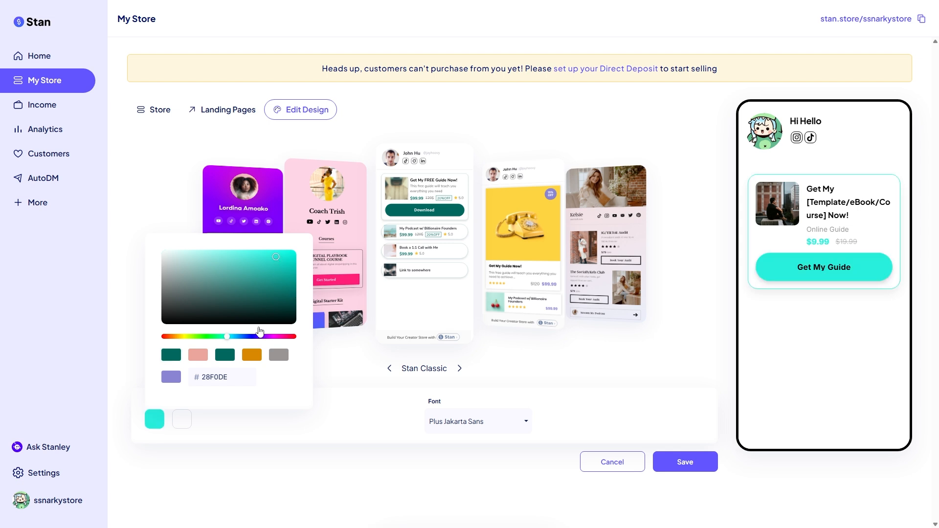
click(182, 420)
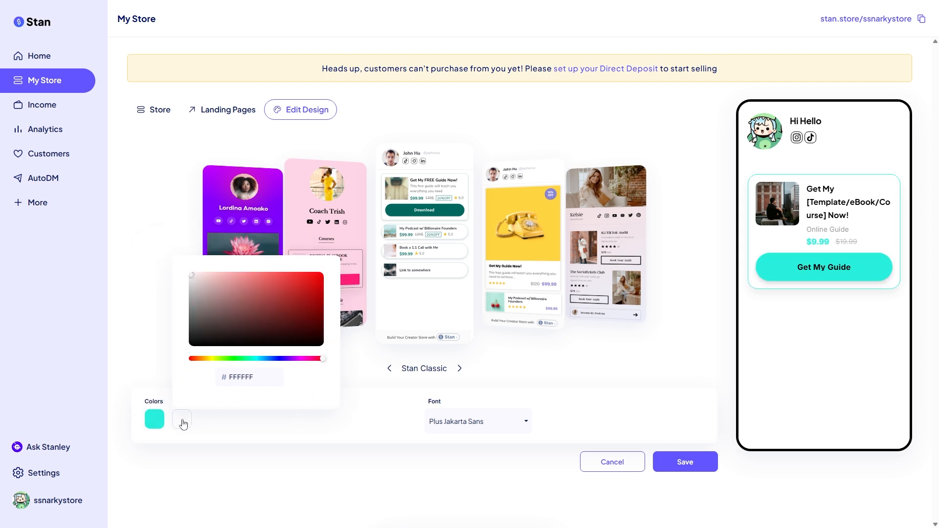
click(236, 360)
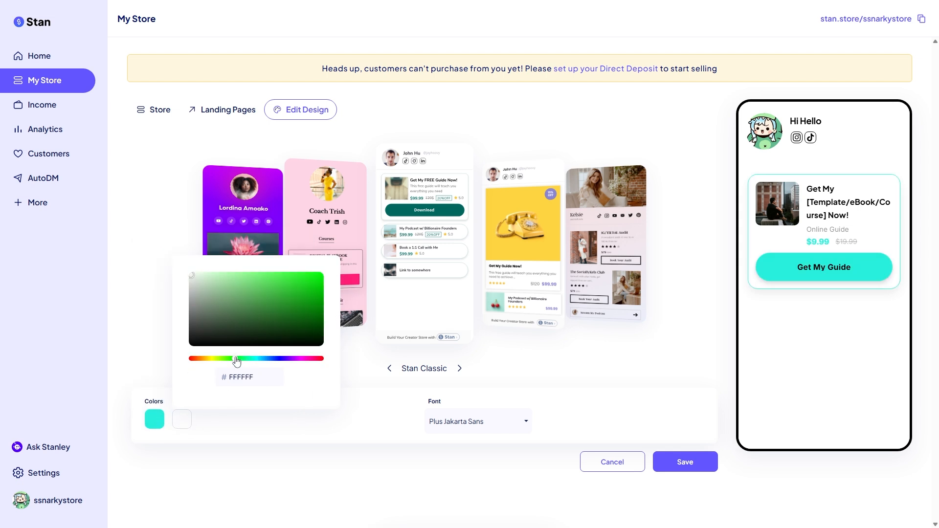
click(317, 302)
click(273, 280)
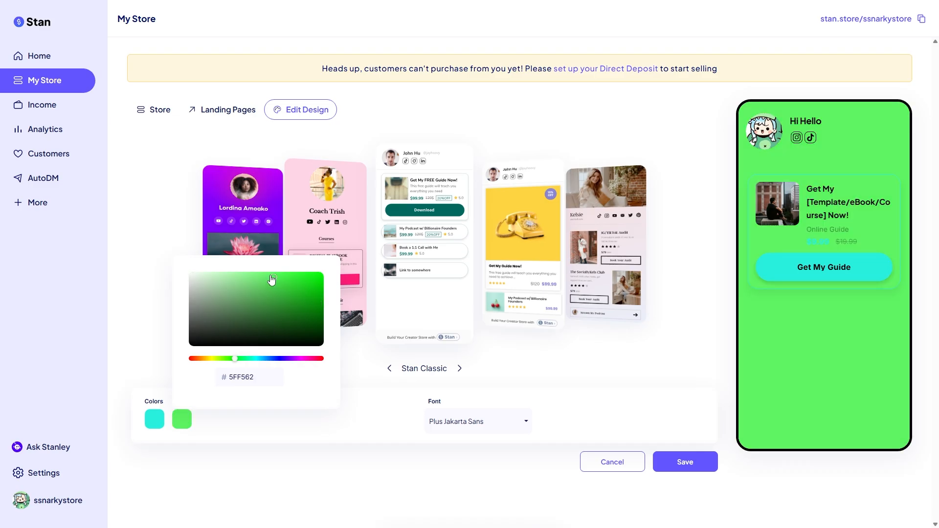
click(227, 276)
click(360, 430)
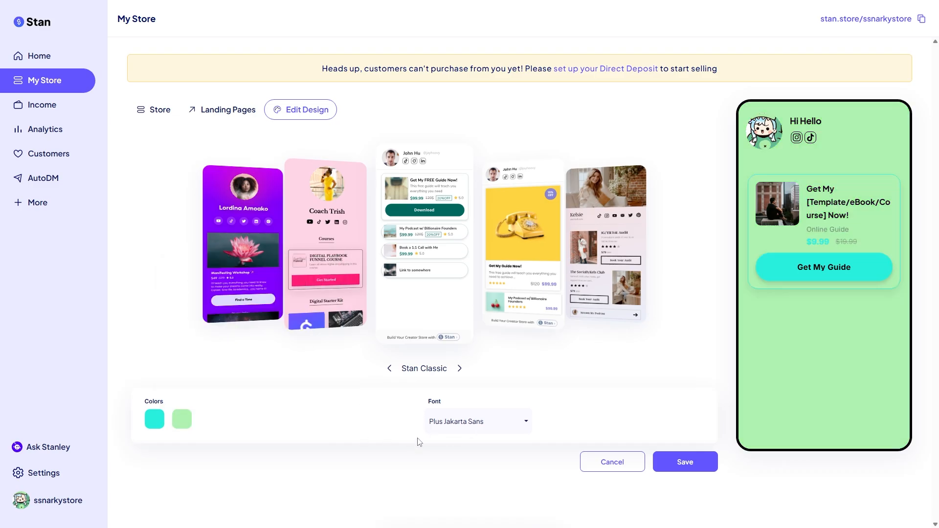
Examine the fonts available for the store design without choosing a different one.
click(446, 423)
scroll(475, 345, down, 2)
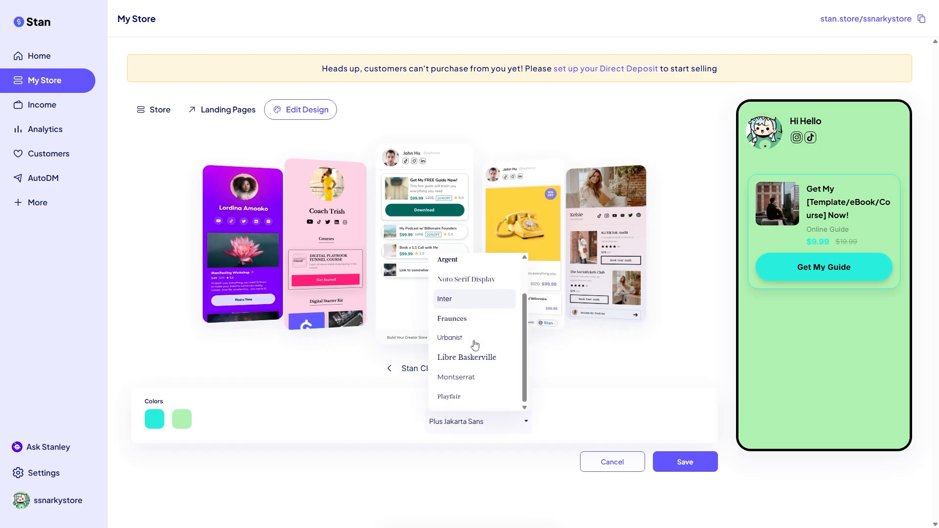
click(374, 426)
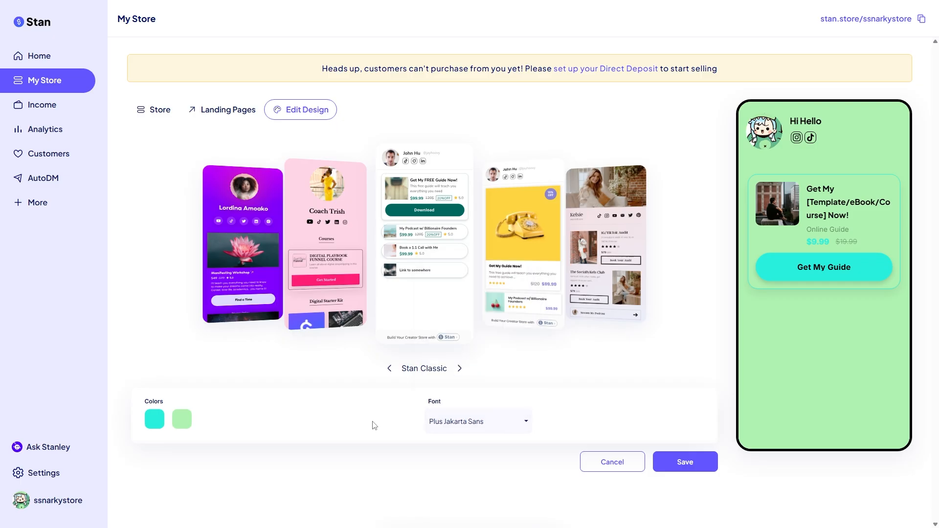
Set the theme's background color to the paler green D2EDD3 and save the store design.
click(185, 419)
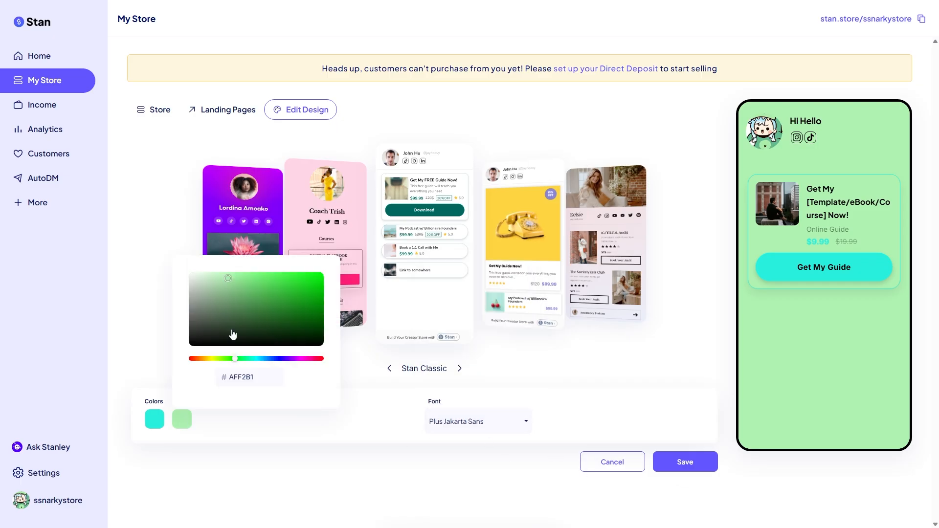
click(207, 276)
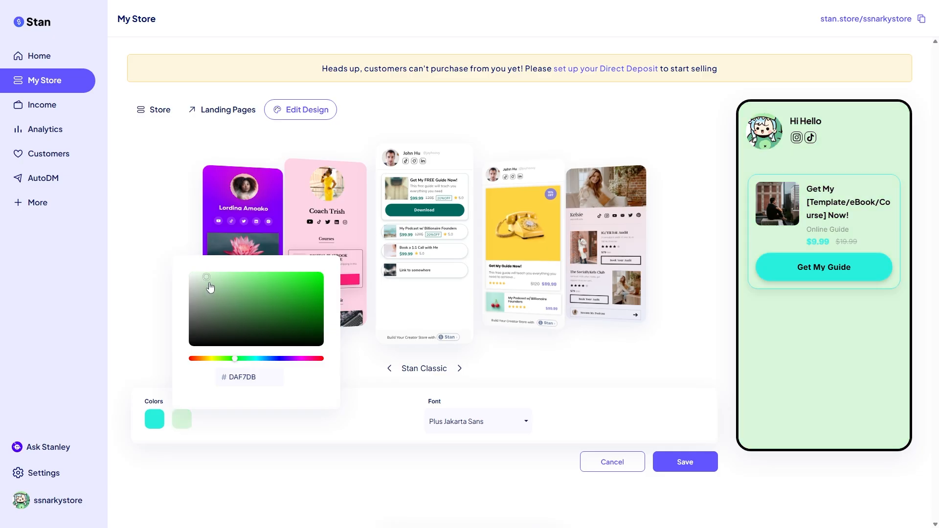
click(209, 284)
click(204, 284)
click(204, 278)
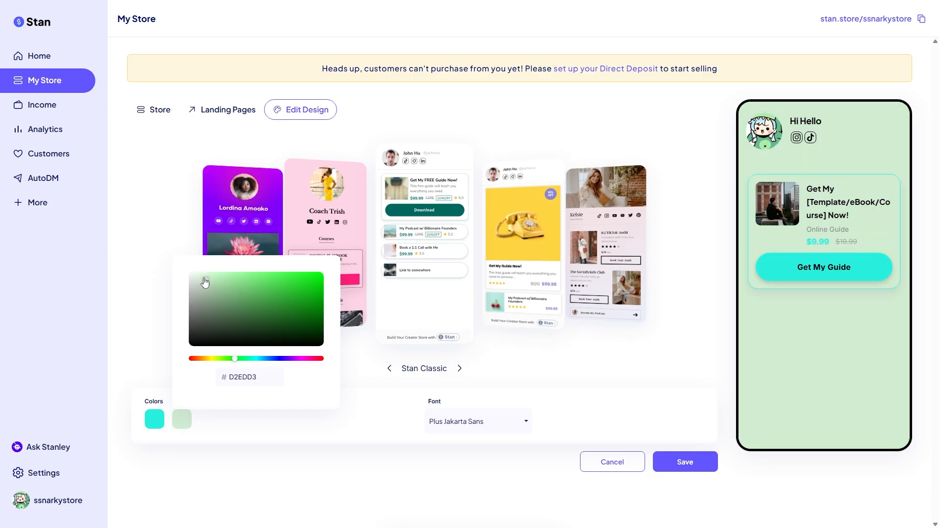
click(396, 451)
click(693, 469)
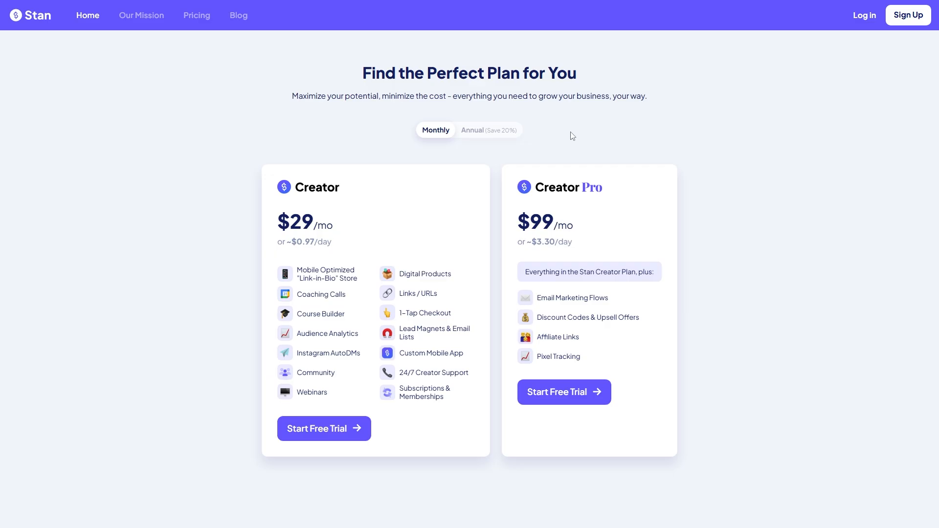
Switch the plan comparison to annual pricing, and examine the public homepage's store demo and customer testimonials.
click(499, 131)
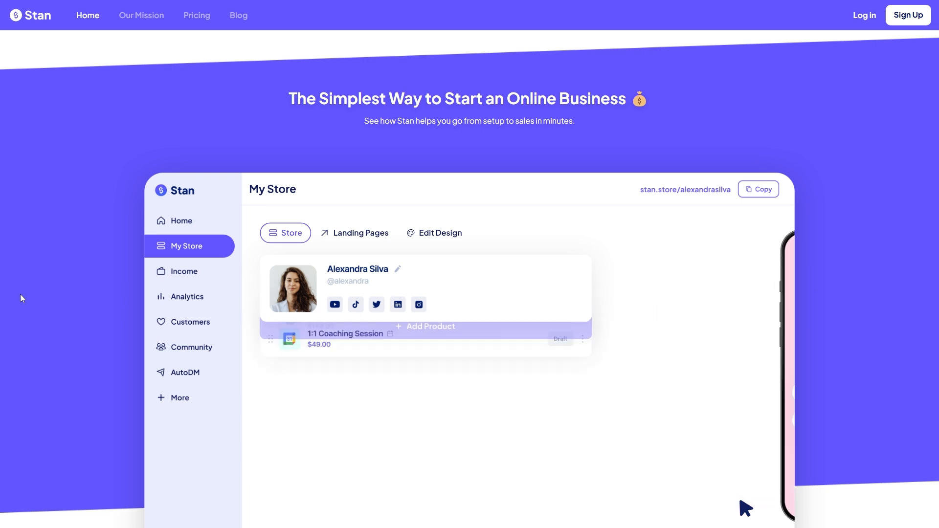
scroll(22, 298, down, 10)
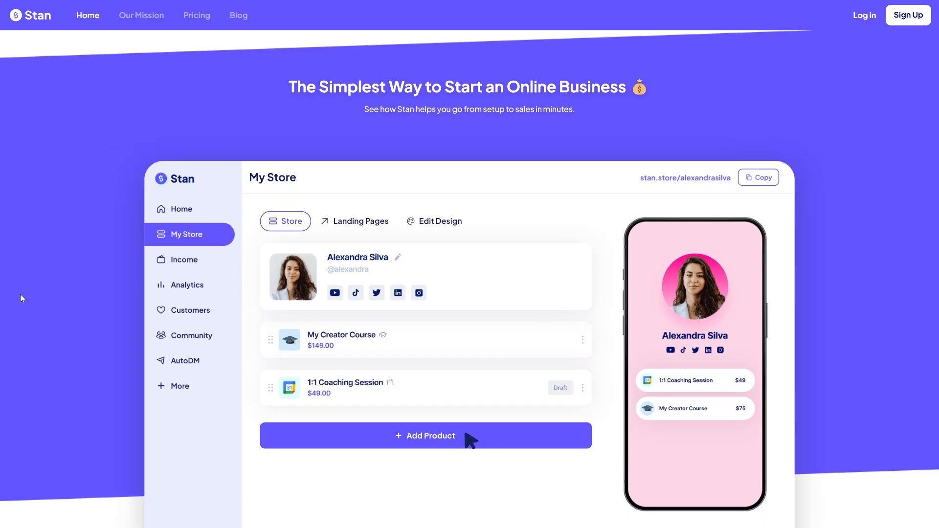
scroll(22, 298, down, 1)
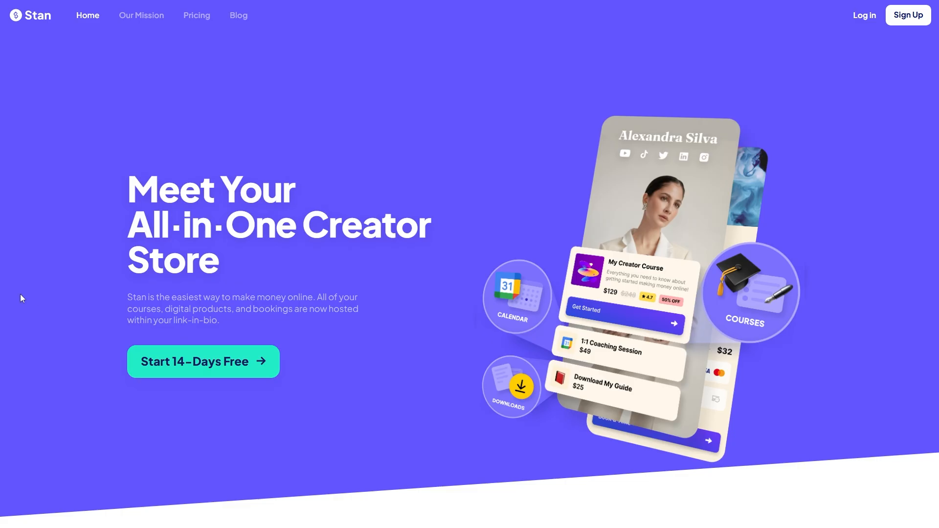
scroll(22, 298, down, 3)
scroll(21, 297, down, 6)
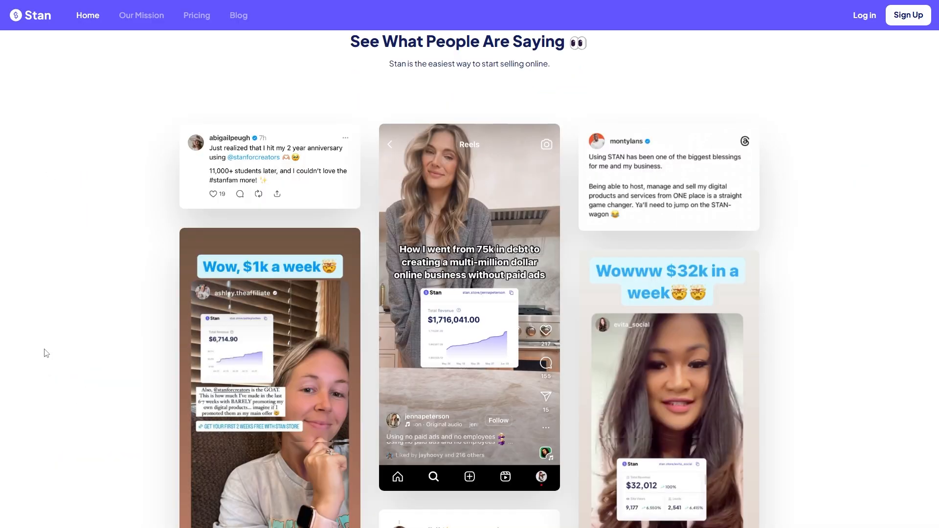
scroll(45, 354, down, 5)
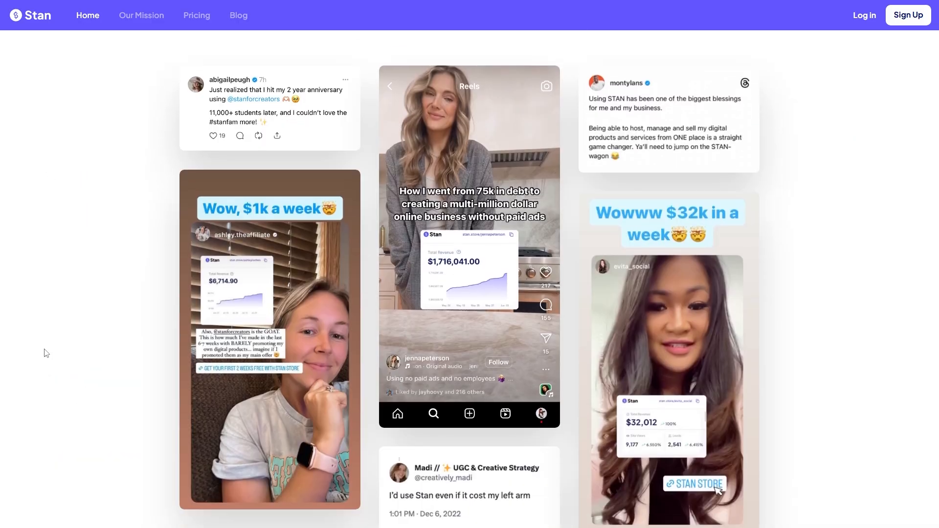
scroll(45, 353, down, 5)
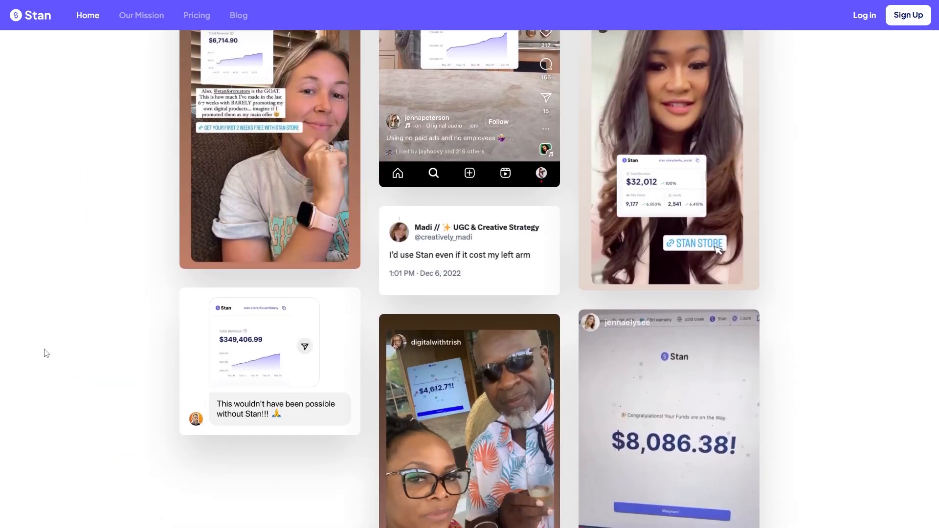